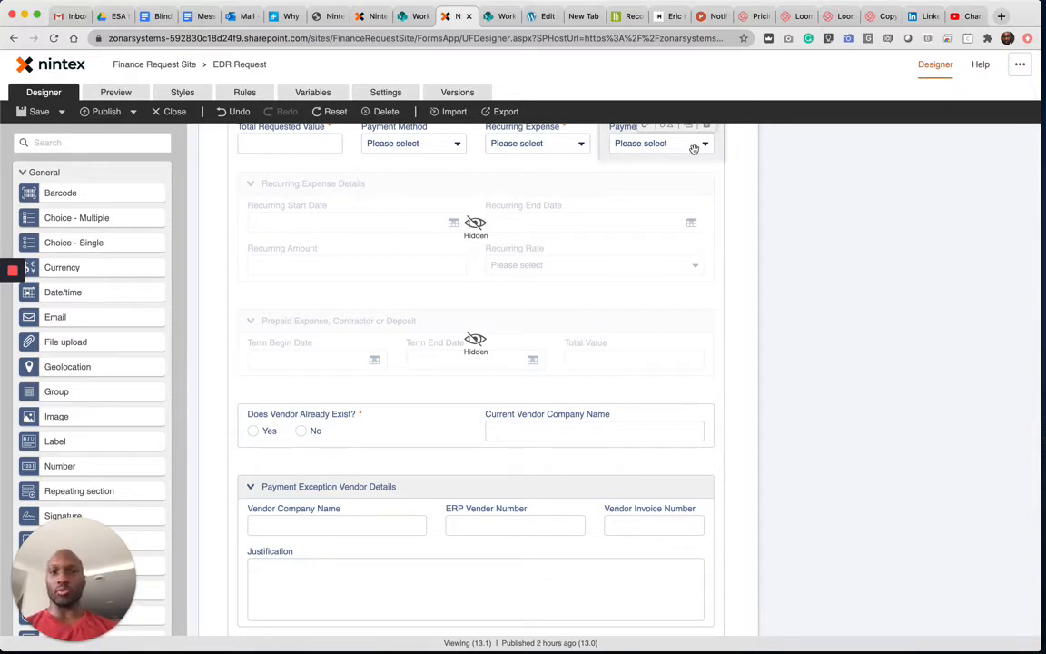
- Set the Vendor Company Name field's Visible setting to No in the Payment Exception Vendor Details group
scroll(688, 149, "up", 1)
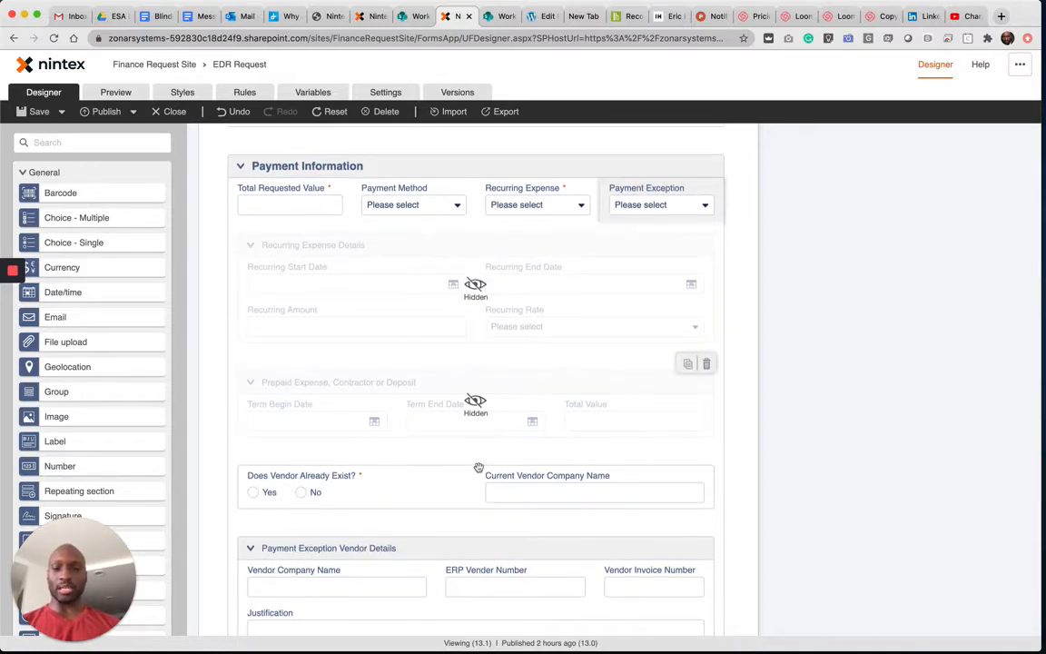
scroll(427, 504, "down", 2)
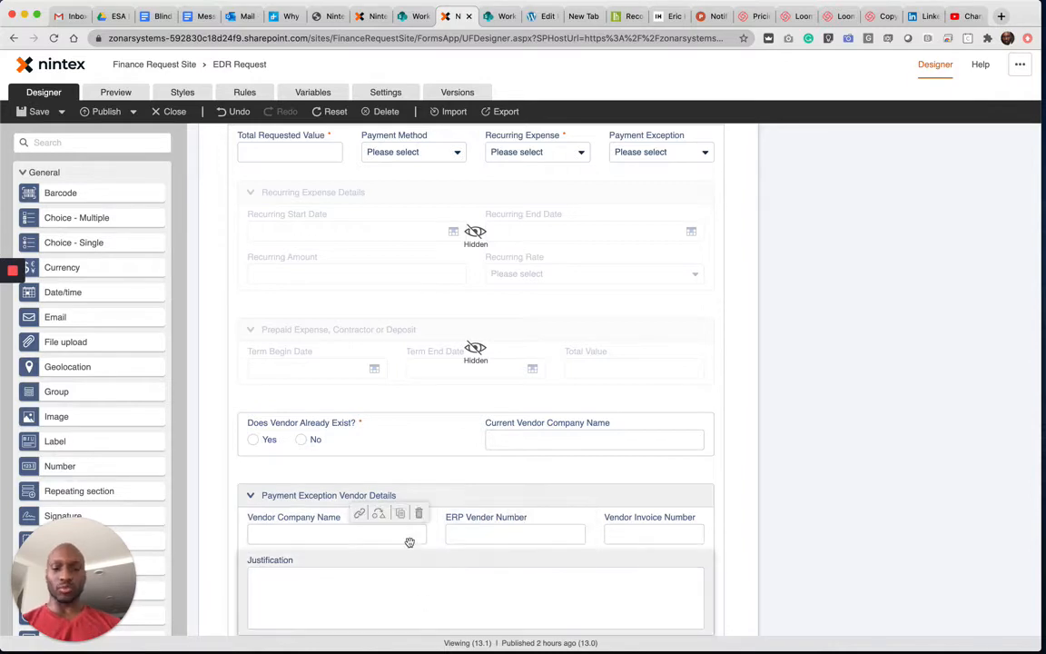
left_click(373, 542)
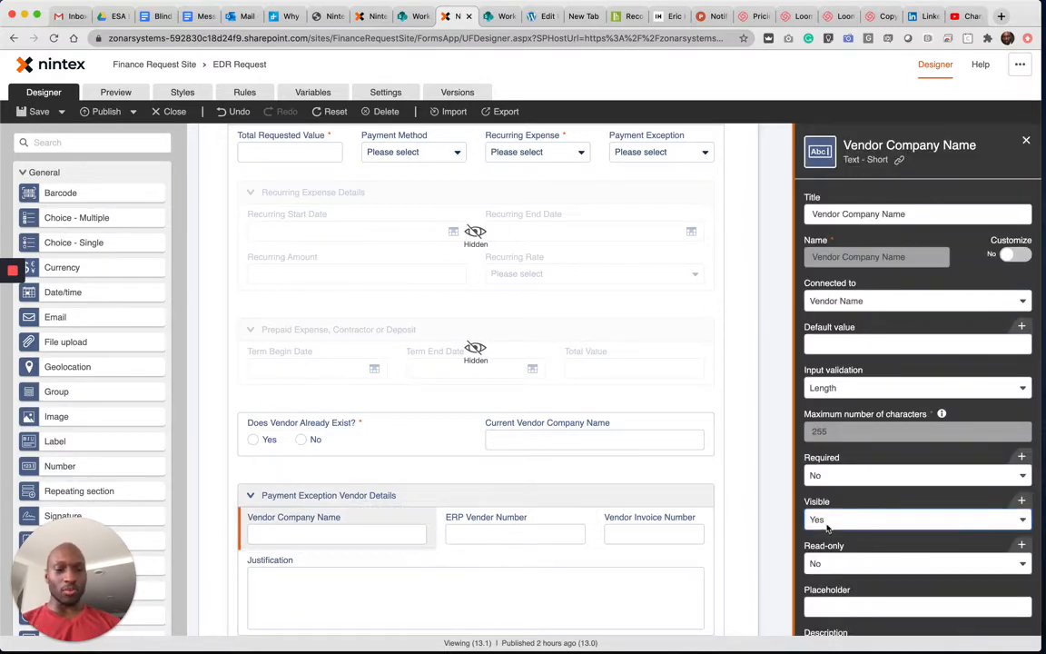
left_click(830, 522)
left_click(819, 560)
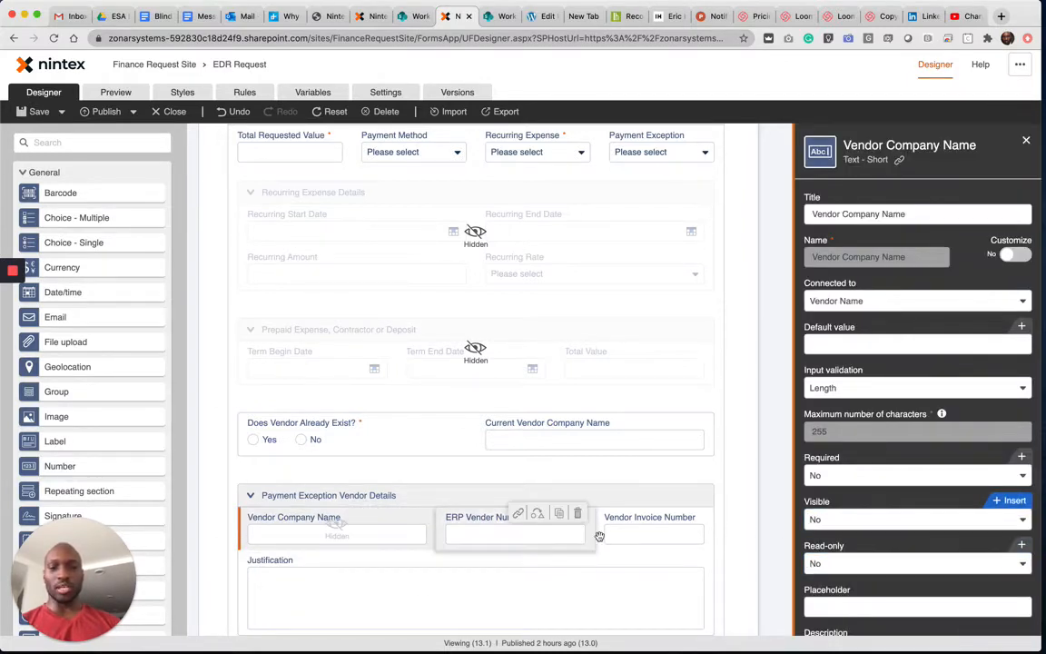
- Set Visible to No for both the ERP Vender Number and Vendor Invoice Number fields
left_click(514, 533)
left_click(912, 519)
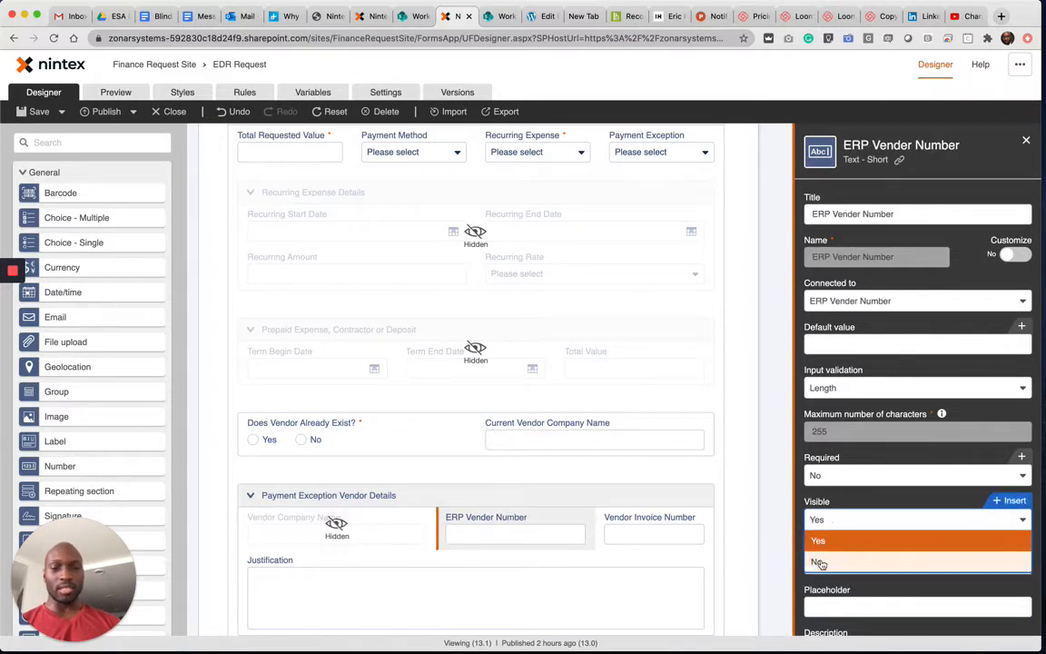
left_click(821, 560)
left_click(661, 536)
left_click(912, 520)
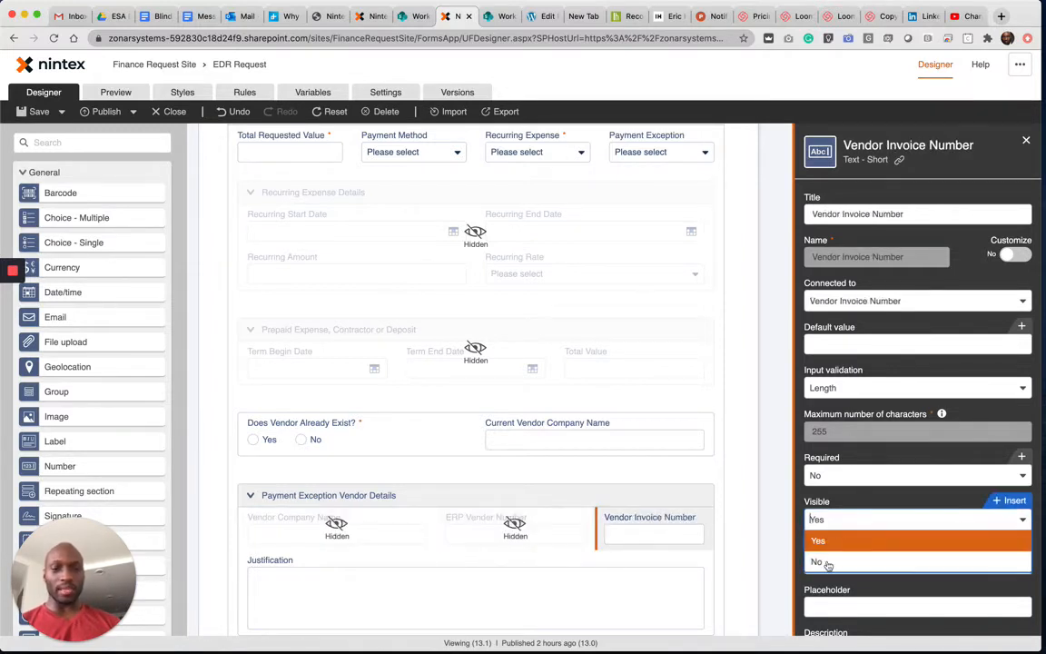
left_click(820, 562)
- Set the Justification field's Visible setting to No
left_click(708, 590)
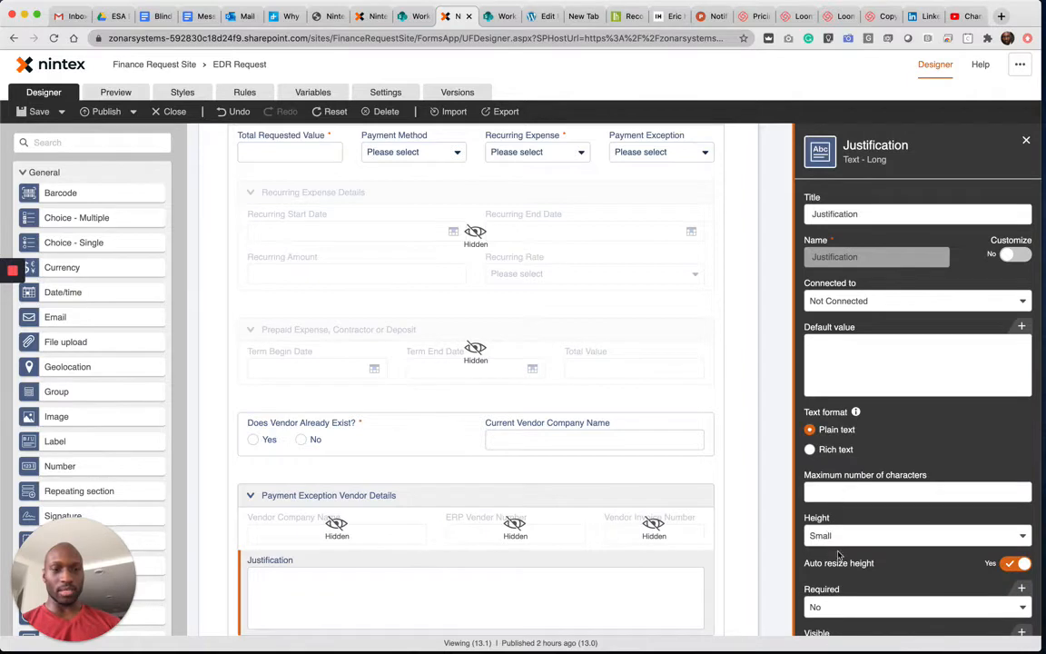
scroll(840, 555, "down", 2)
left_click(830, 590)
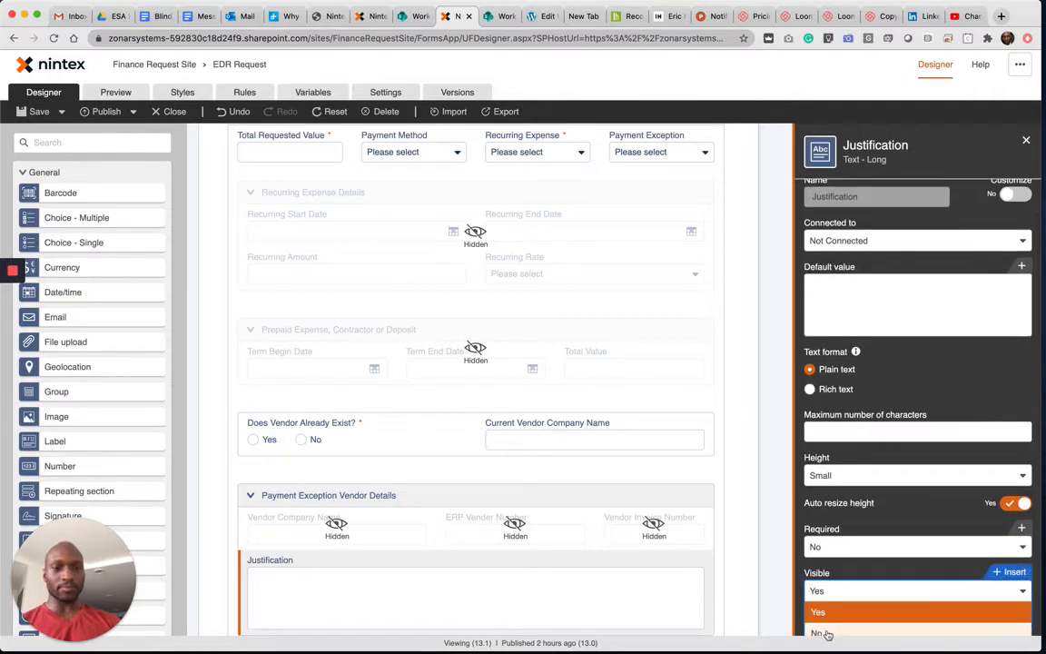
left_click(827, 634)
- Preview the form and choose Yes for Payment Exception to check the Payment Exception Vendor Details group
left_click(114, 94)
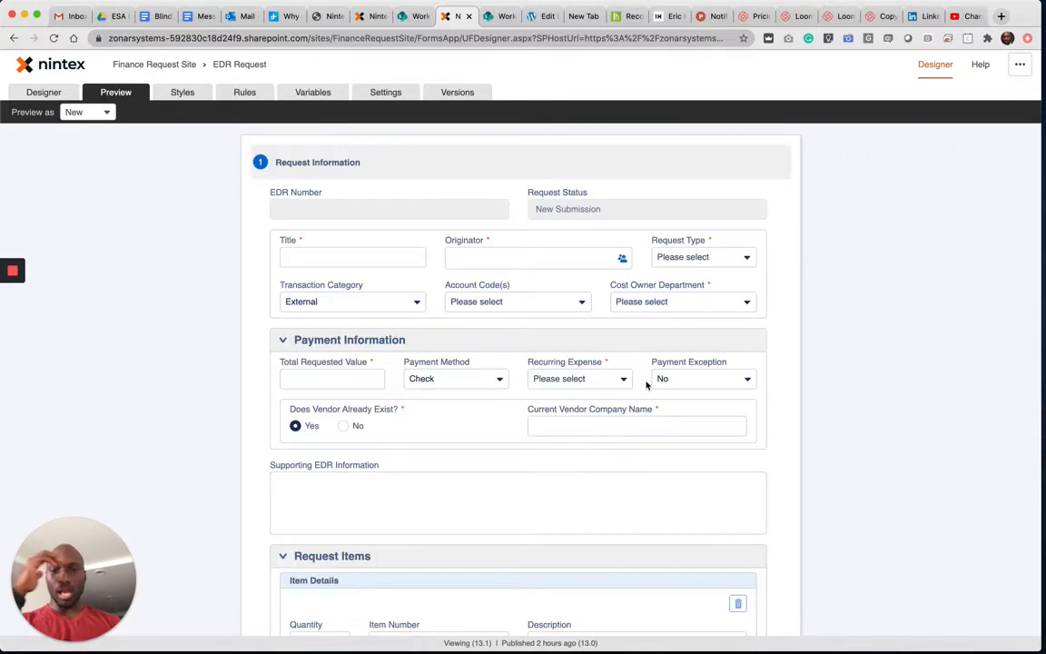
scroll(647, 385, "down", 1)
left_click(671, 372)
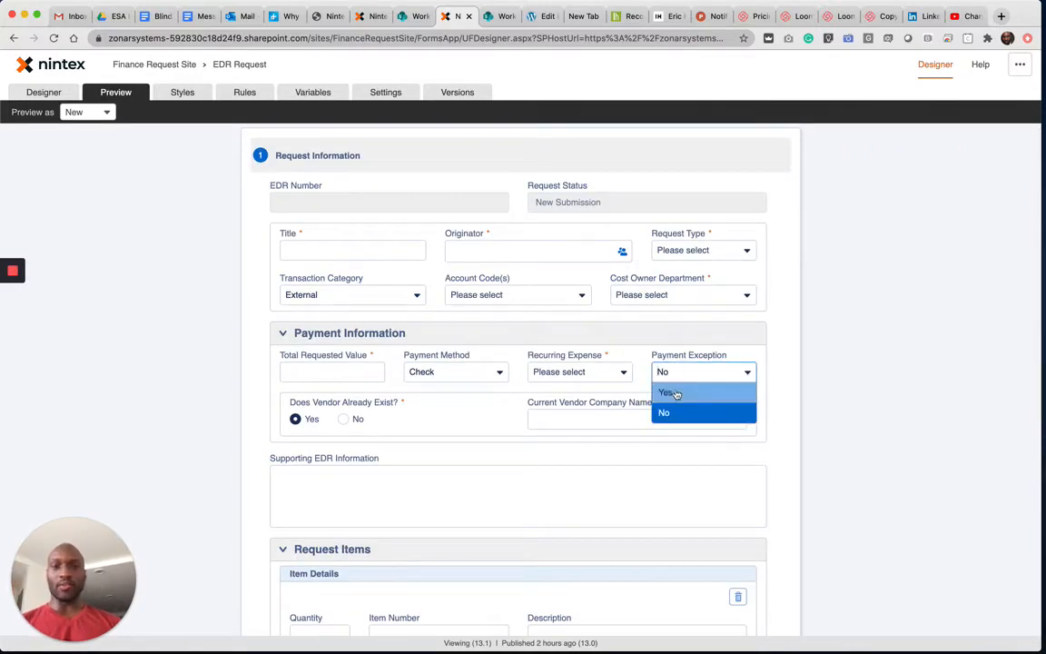
left_click(675, 394)
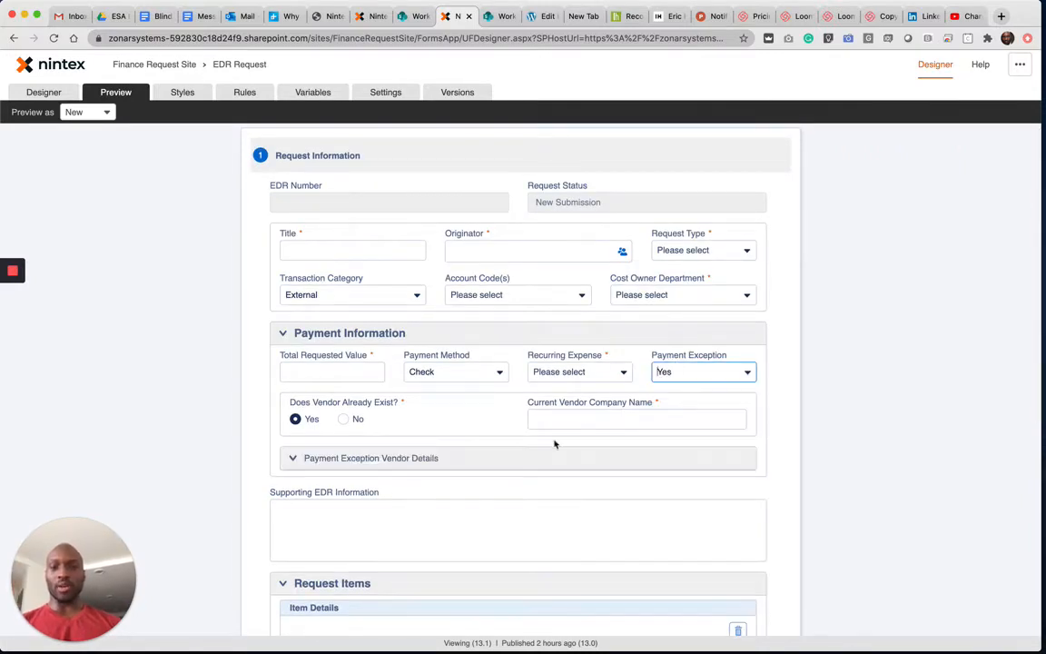
- Open the Payment Exception form rule for editing
left_click(244, 92)
left_click(250, 472)
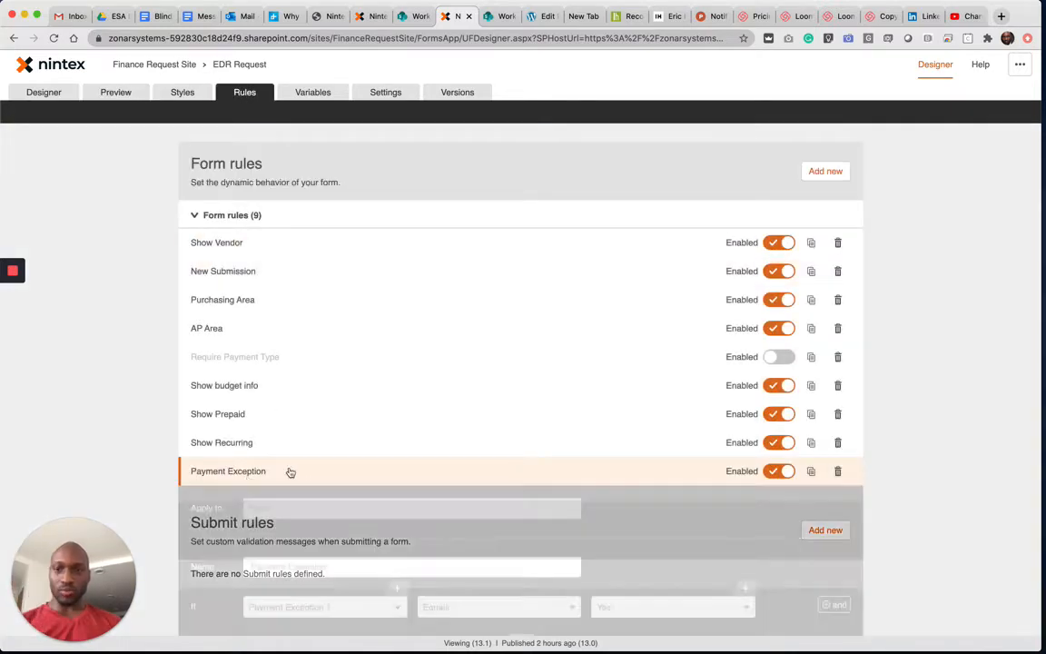
scroll(752, 488, "down", 3)
scroll(758, 486, "down", 4)
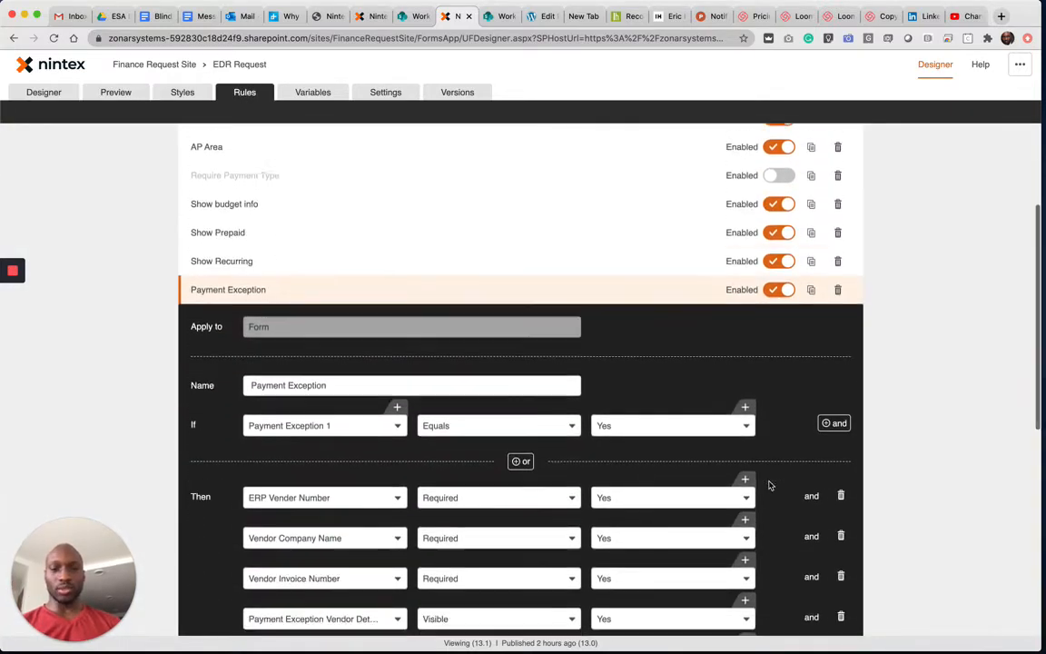
- Add a Then action to the Payment Exception rule that sets ERP Vender Number's Visible property to Yes
left_click(802, 518)
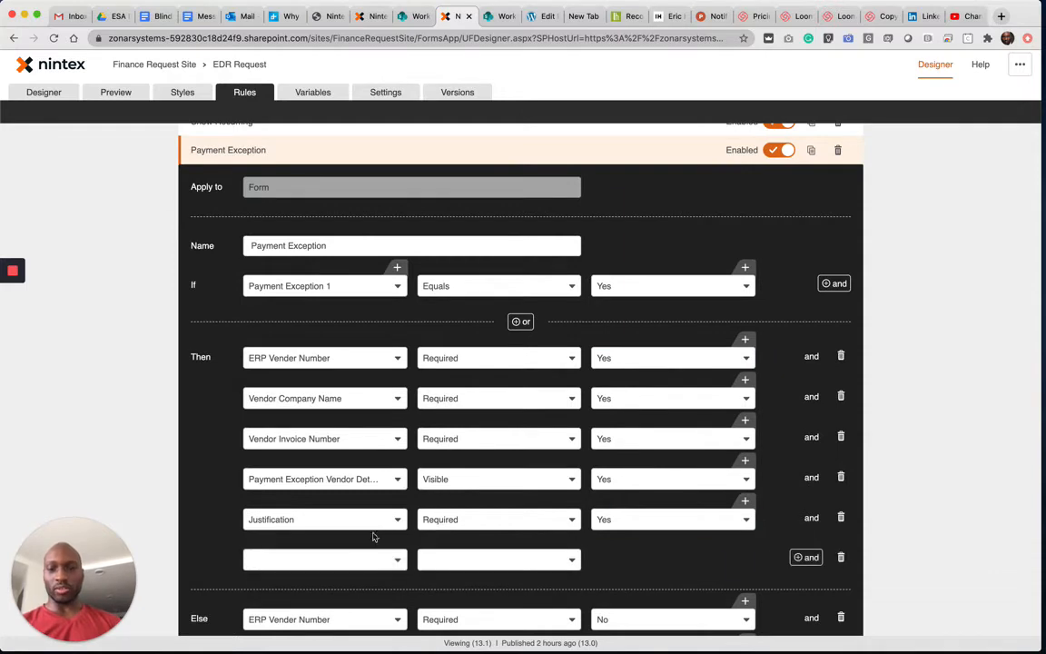
left_click(358, 559)
type("ed")
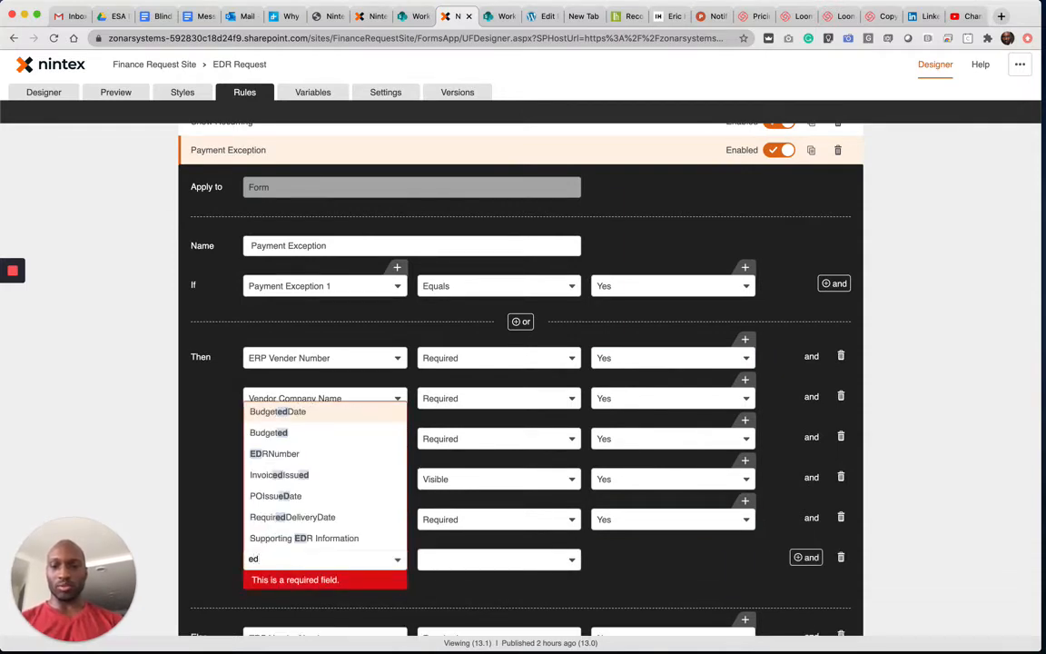
key("BackSpace")
type("rp")
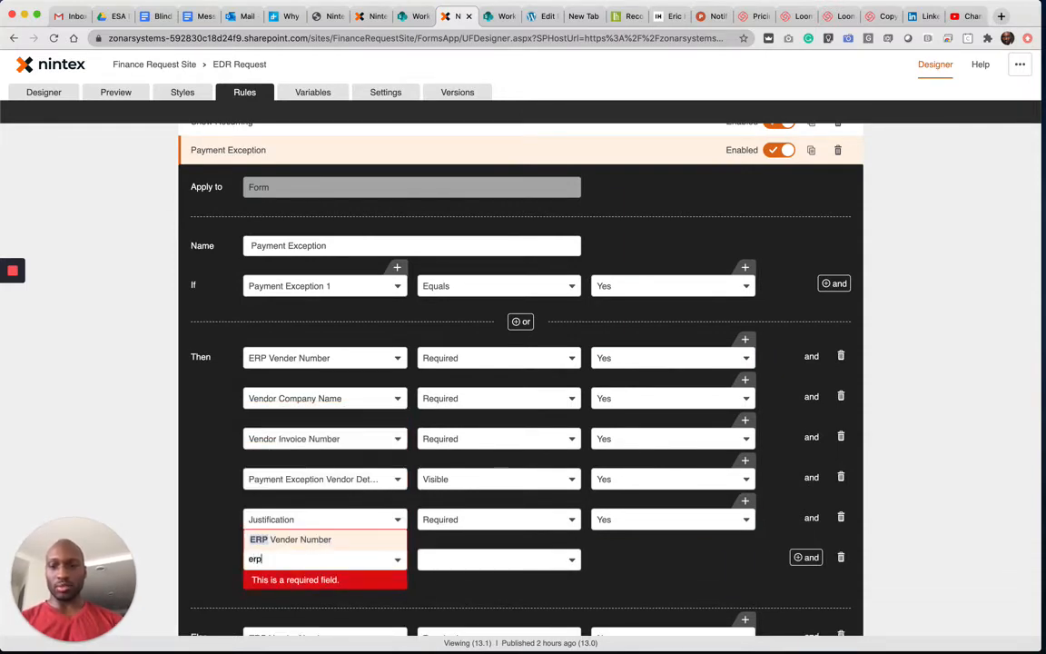
left_click(282, 538)
left_click(453, 559)
type("vi")
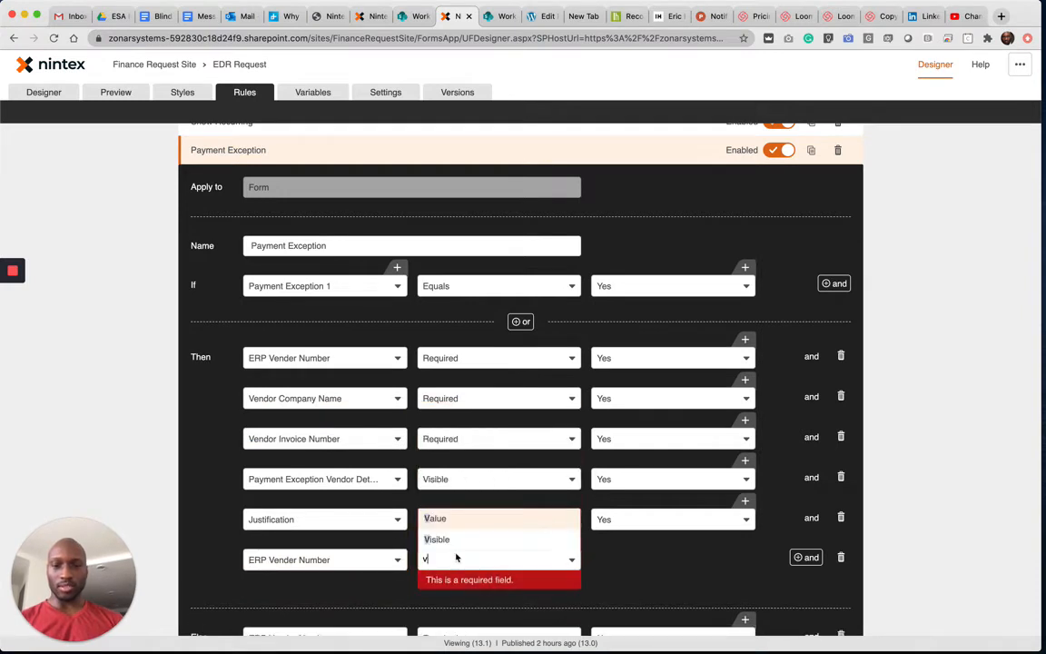
left_click(452, 544)
left_click(618, 560)
left_click(618, 581)
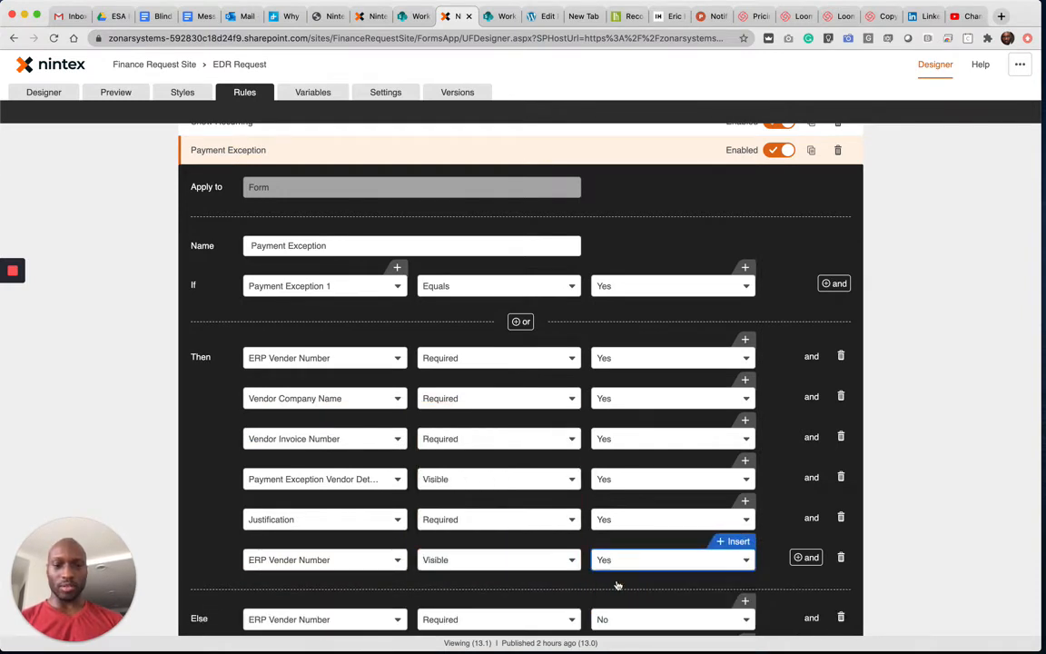
- Add a Then action that sets Vendor Company Name's Visible property to Yes
left_click(805, 556)
left_click(282, 601)
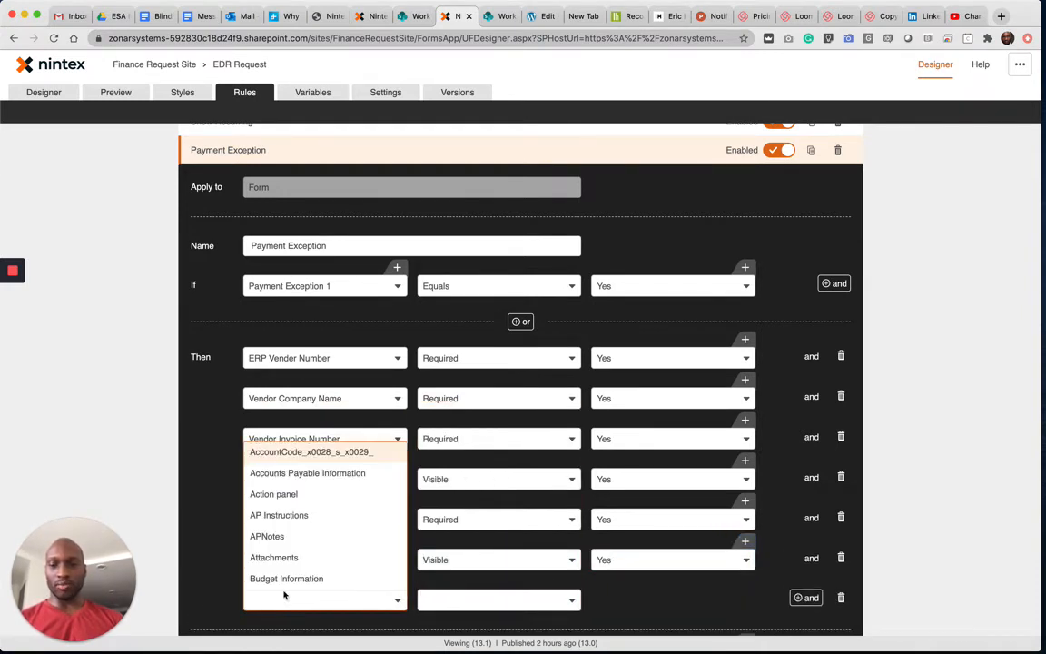
type("vend")
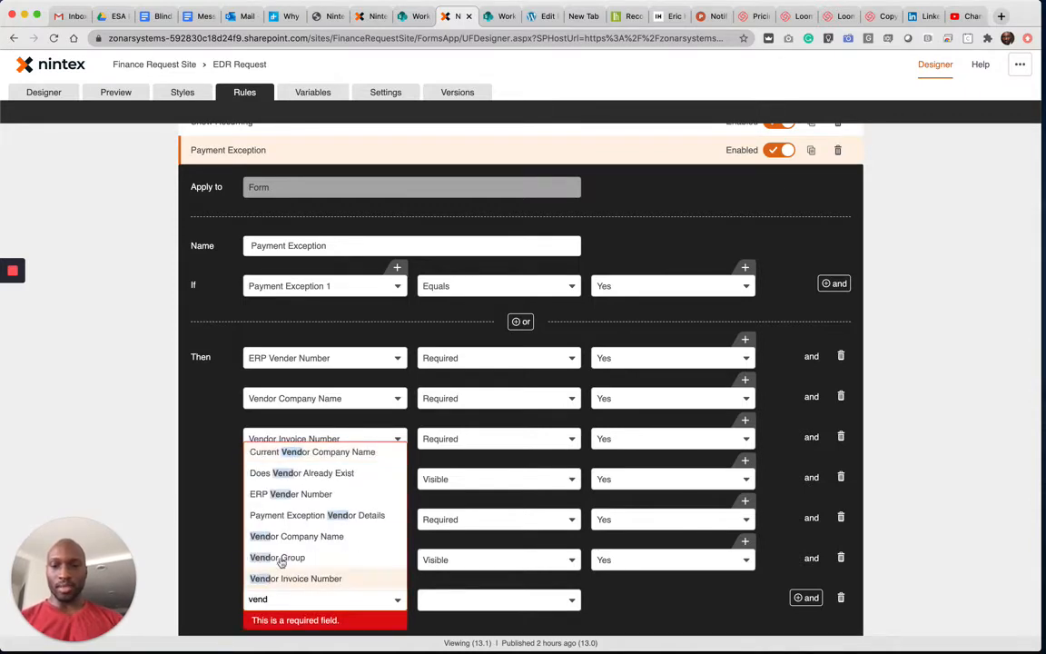
left_click(306, 537)
left_click(453, 601)
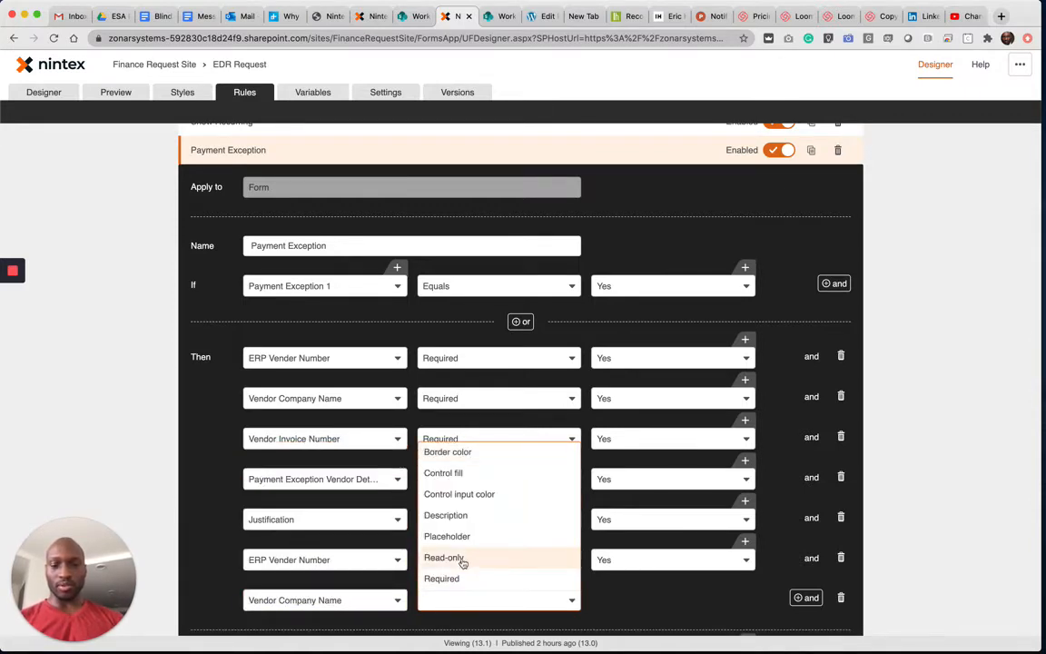
type("v")
left_click(468, 580)
left_click(656, 600)
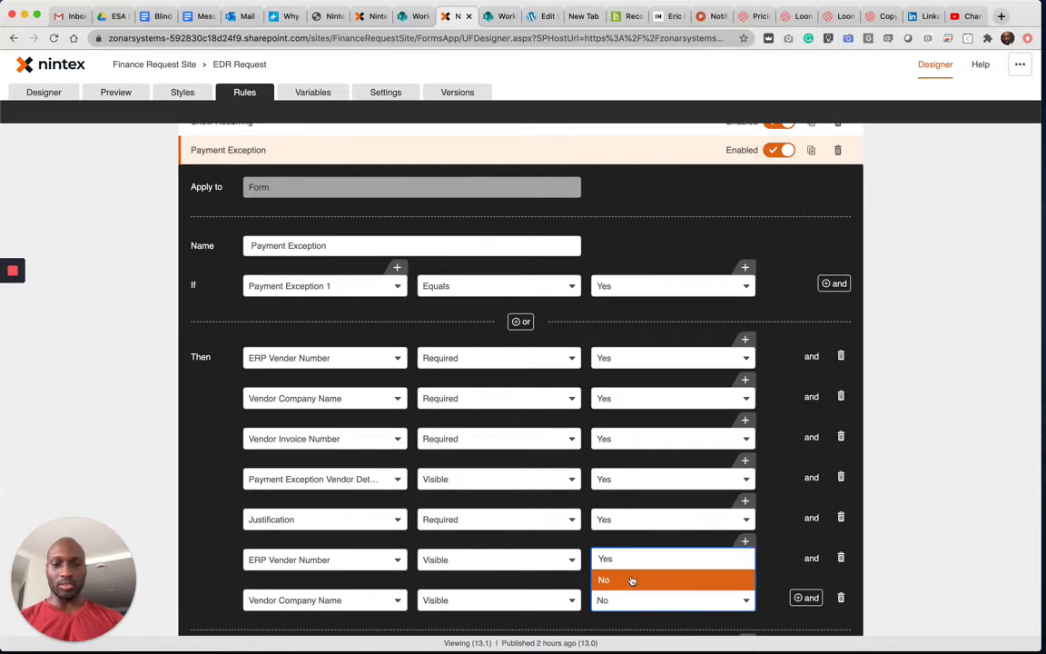
left_click(630, 559)
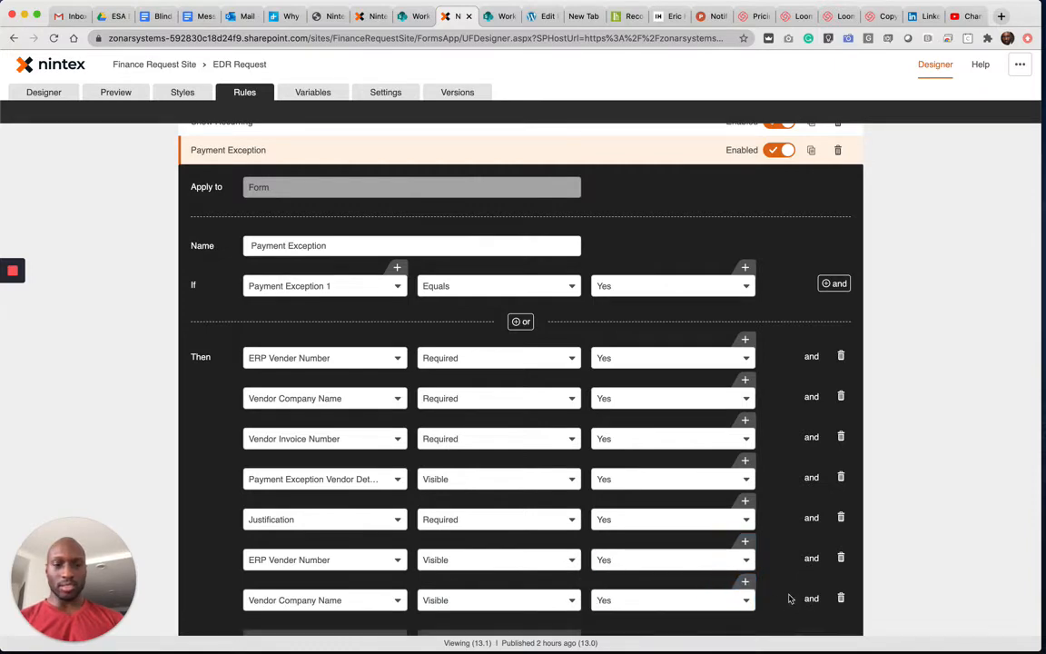
- Add a Then action that sets Vendor Invoice Number's Visible property to Yes
left_click(810, 598)
scroll(381, 549, "down", 2)
left_click(346, 537)
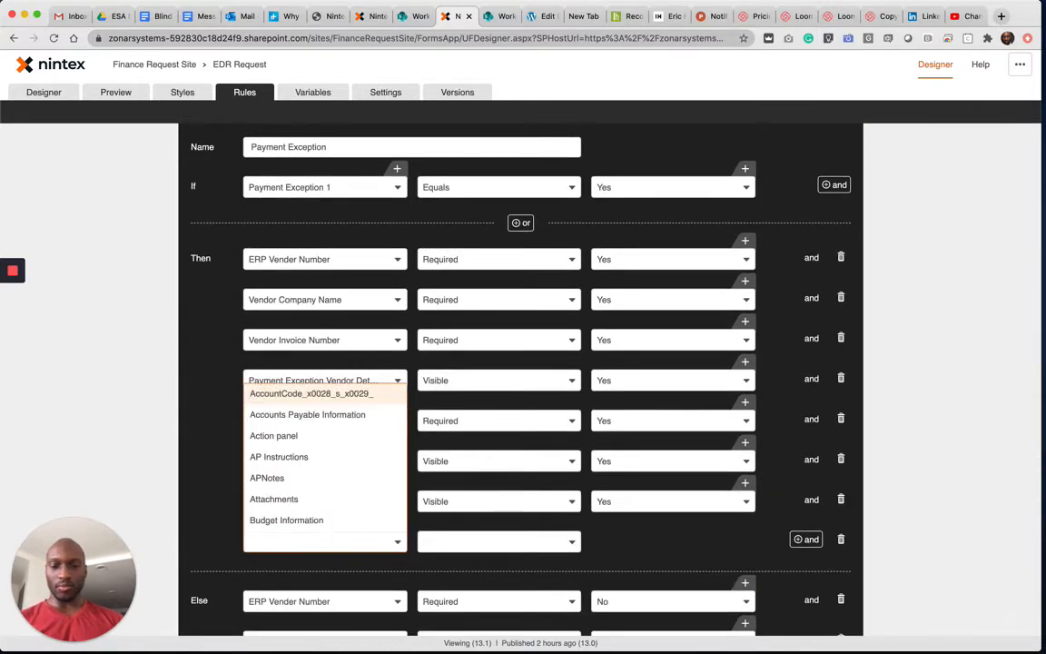
type("invo")
left_click(303, 523)
left_click(440, 542)
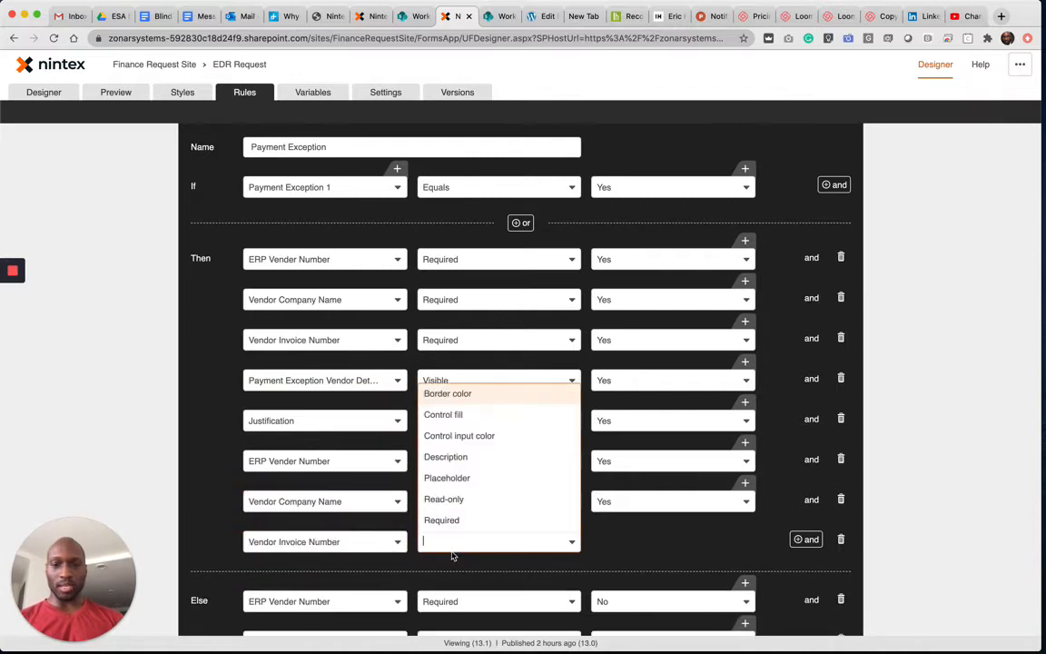
type("v")
left_click(448, 522)
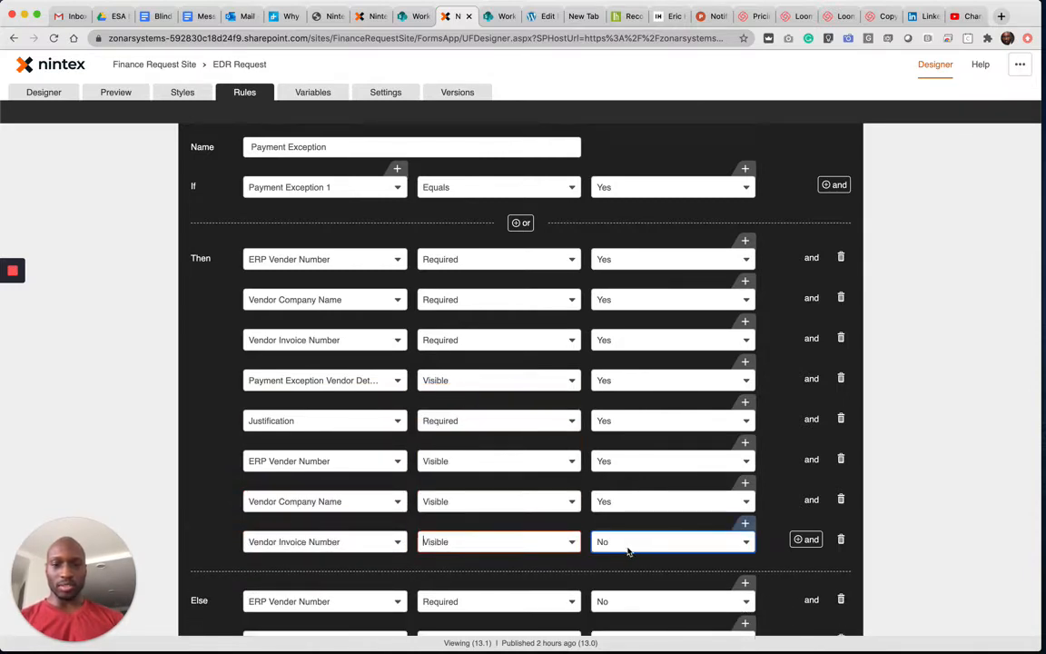
left_click(627, 550)
left_click(621, 562)
- Add a Then action that sets Justification's Visible property to Yes
left_click(805, 539)
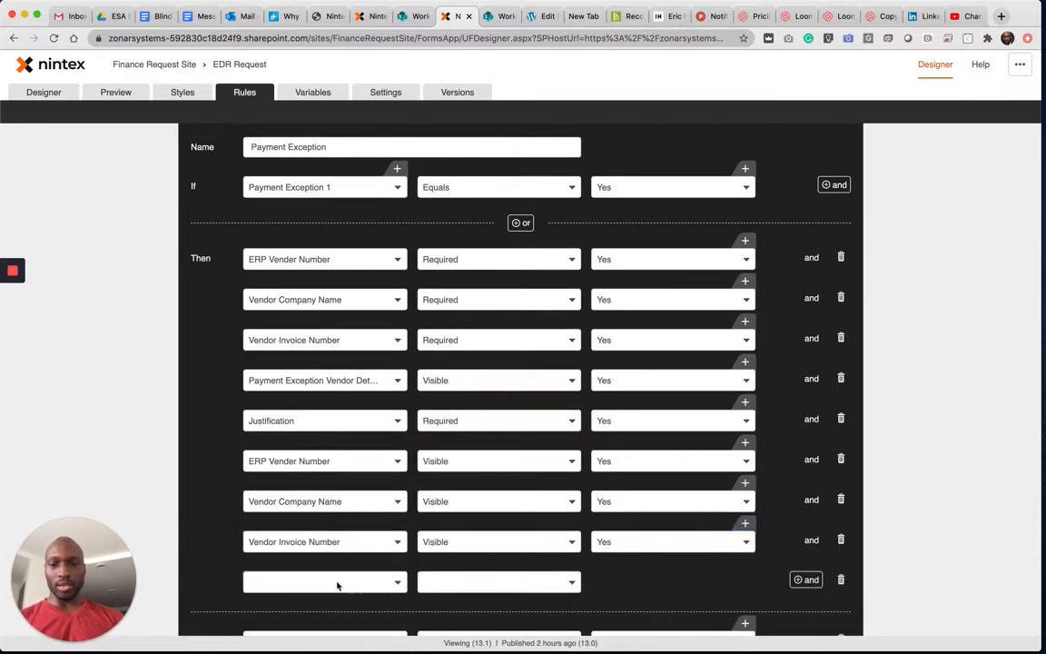
left_click(337, 582)
type("just")
left_click(280, 563)
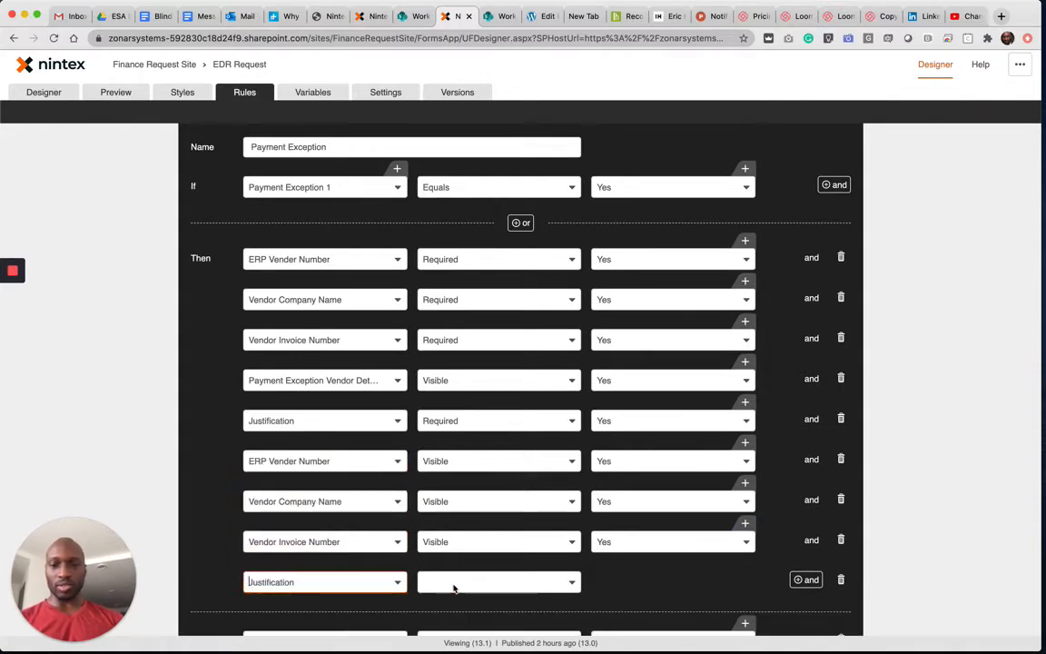
left_click(455, 584)
type("v")
left_click(457, 562)
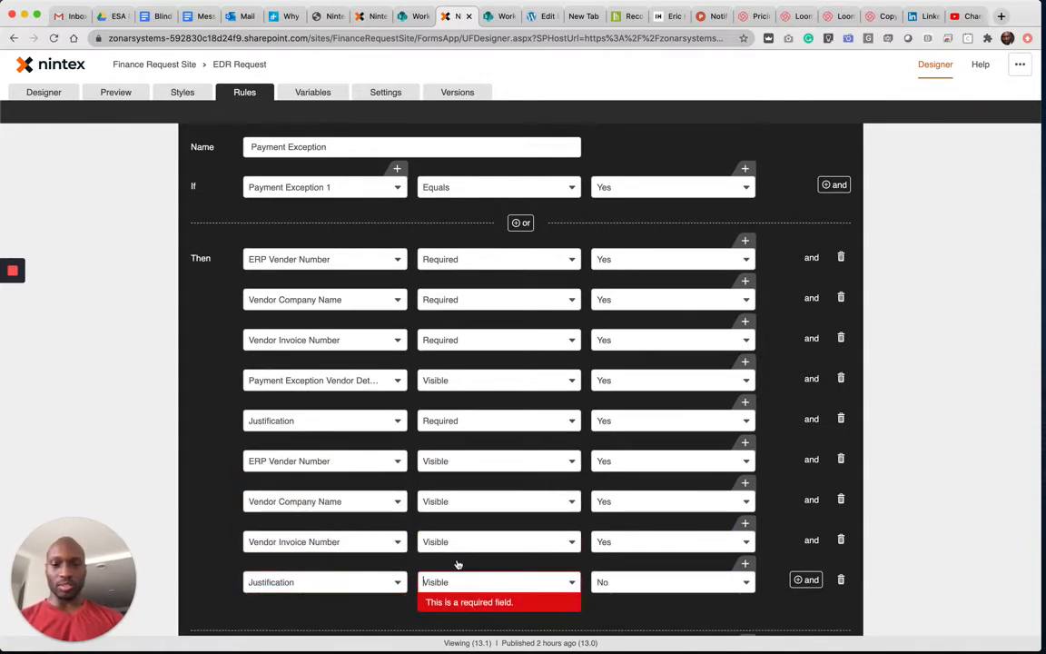
left_click(626, 582)
left_click(730, 602)
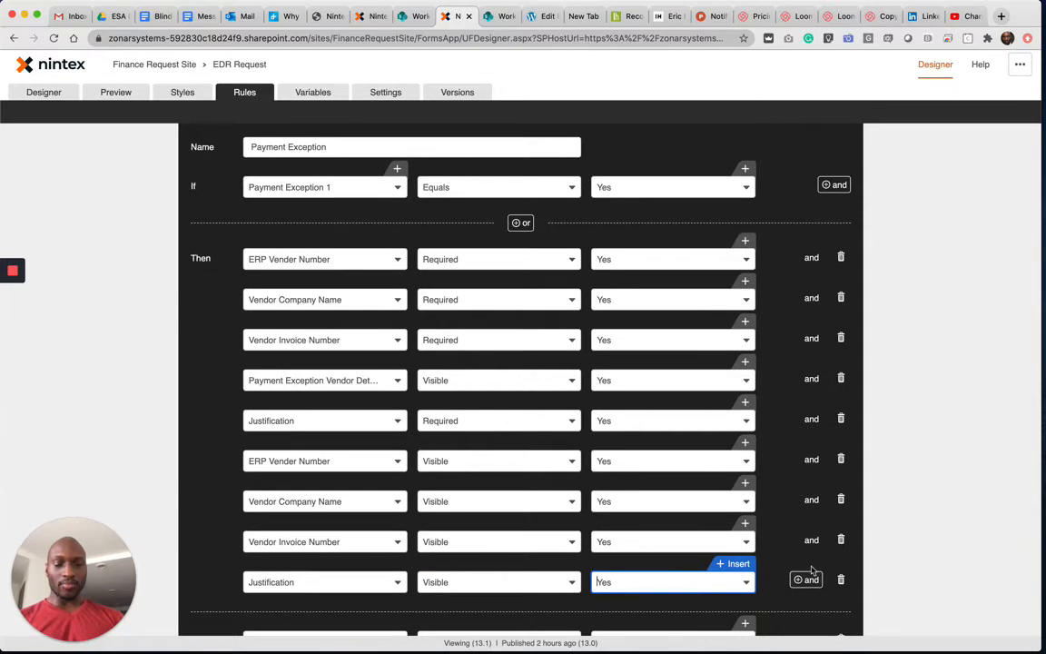
- Add an Else action to the Payment Exception rule that sets Justification's Visible property to No
scroll(808, 572, "down", 3)
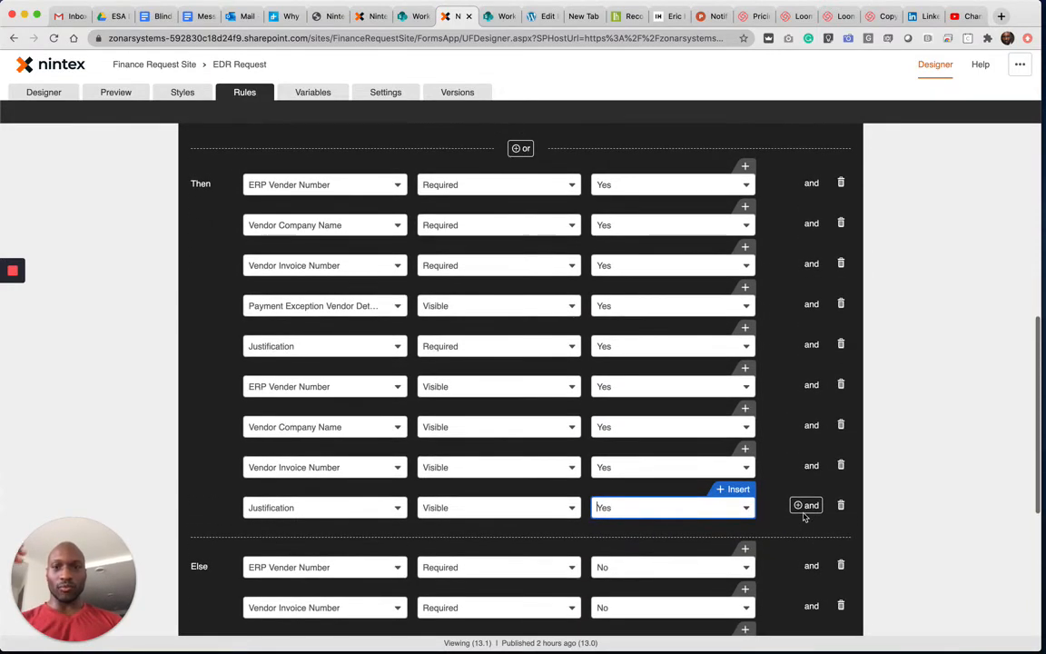
scroll(804, 518, "down", 5)
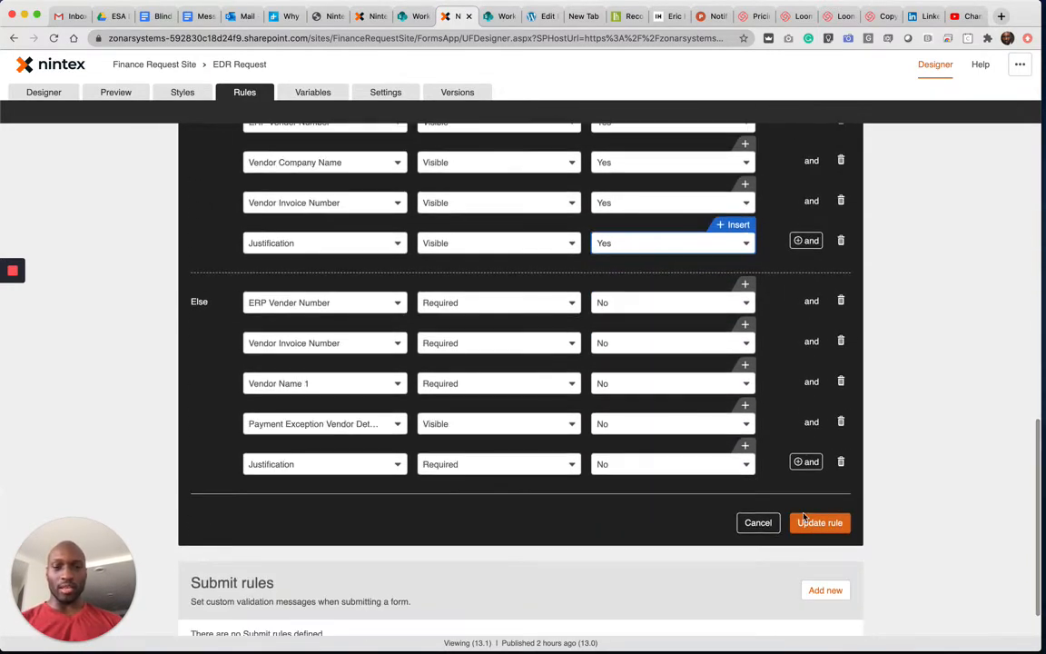
left_click(805, 462)
left_click(364, 510)
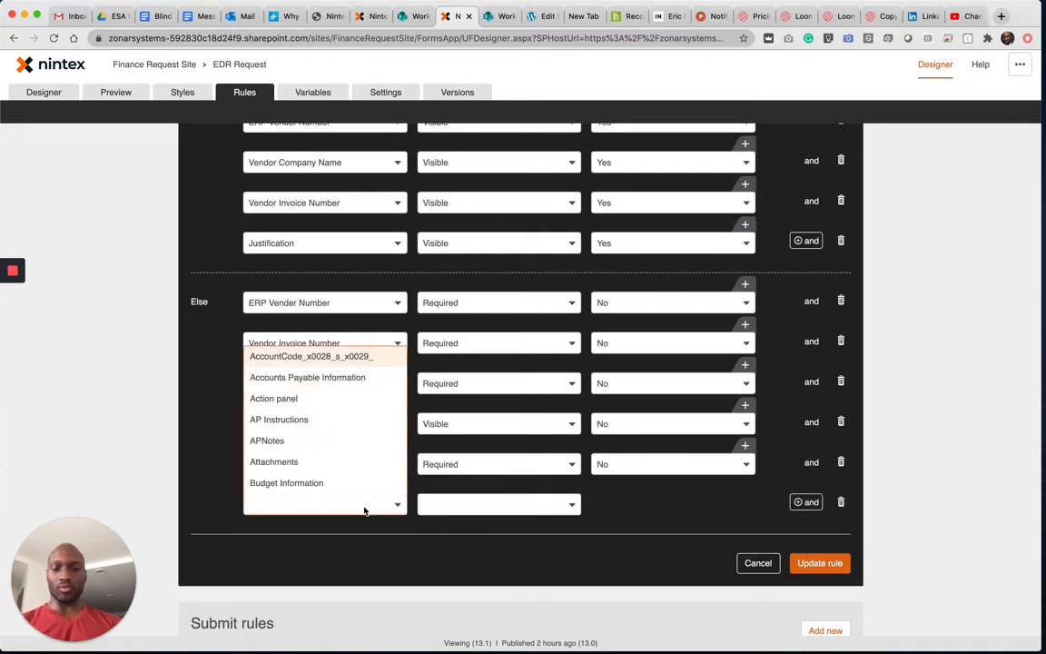
type("Jus")
left_click(288, 484)
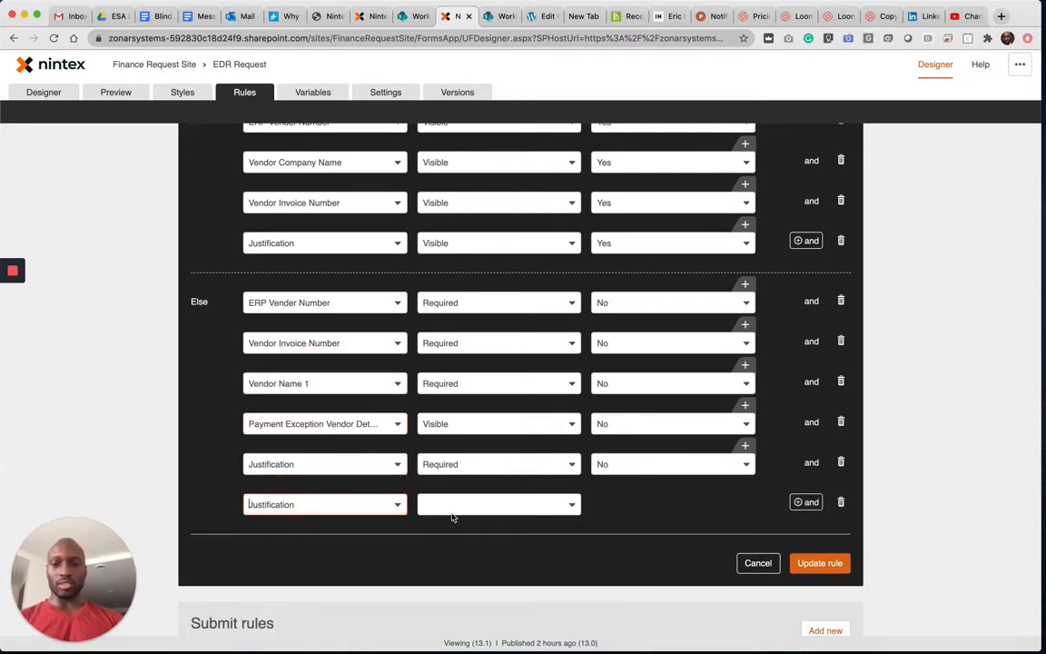
left_click(453, 505)
type("v")
left_click(445, 484)
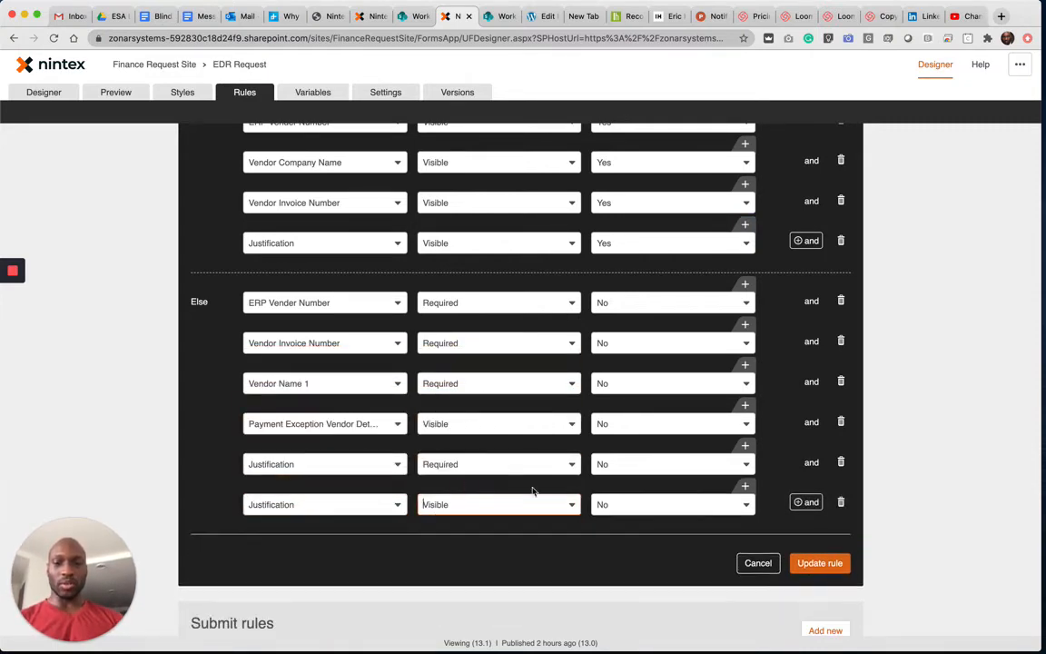
- Save the Payment Exception rule and review the visibility condition and actions in the Show Recurring rule without changing them
left_click(768, 568)
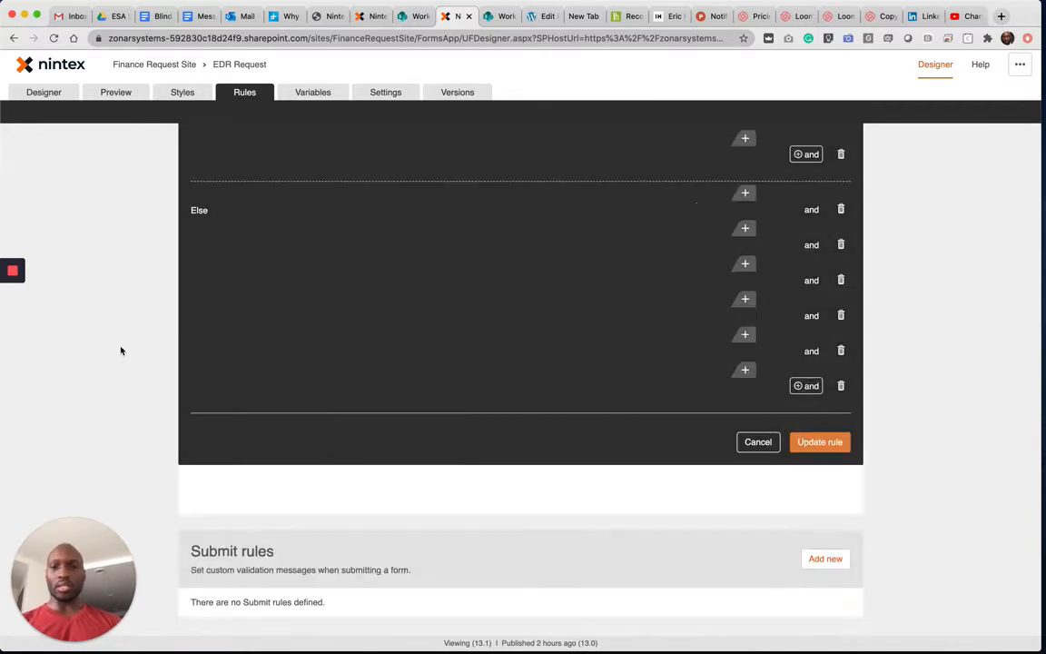
left_click(330, 454)
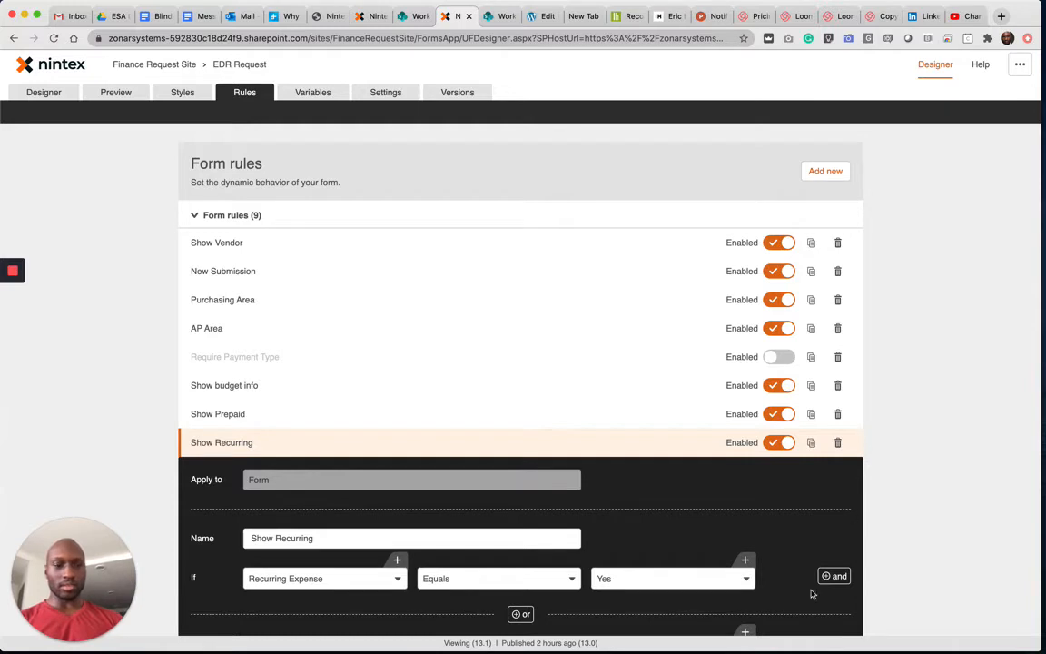
scroll(968, 481, "down", 5)
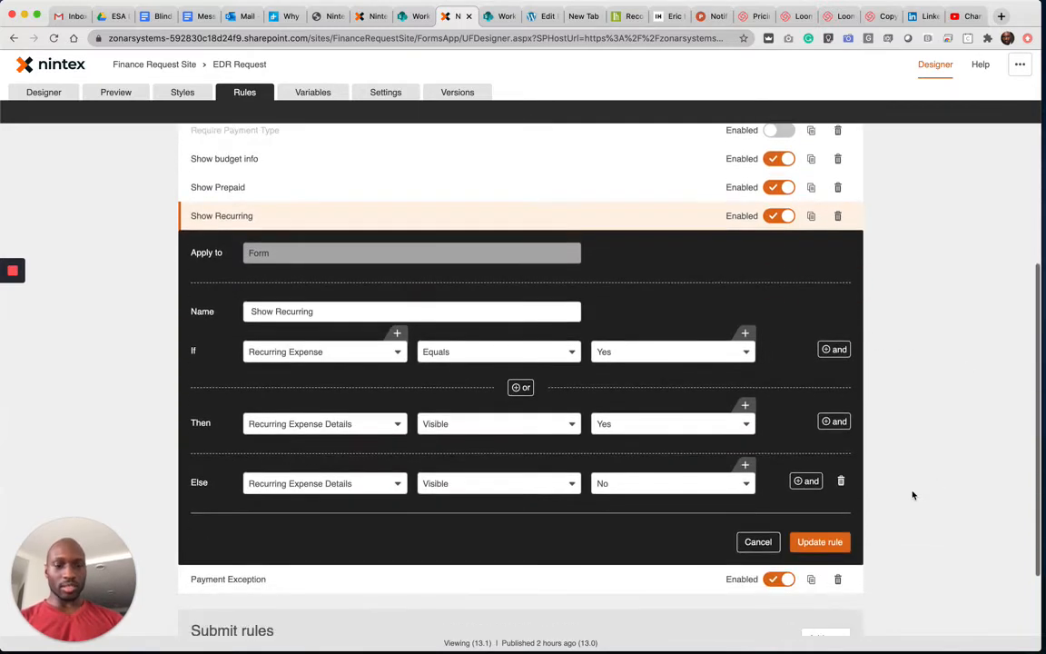
left_click(767, 540)
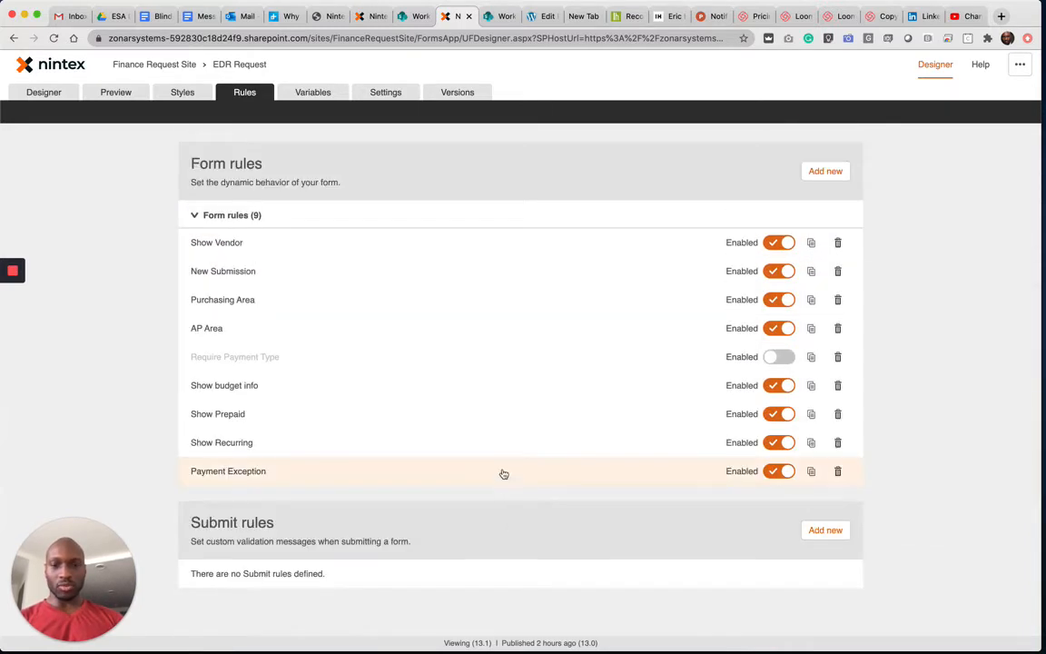
- Delete the Payment Exception Vendor Details Visible actions from Then and Else in the Payment Exception rule and update the rule
left_click(504, 472)
scroll(308, 478, "down", 12)
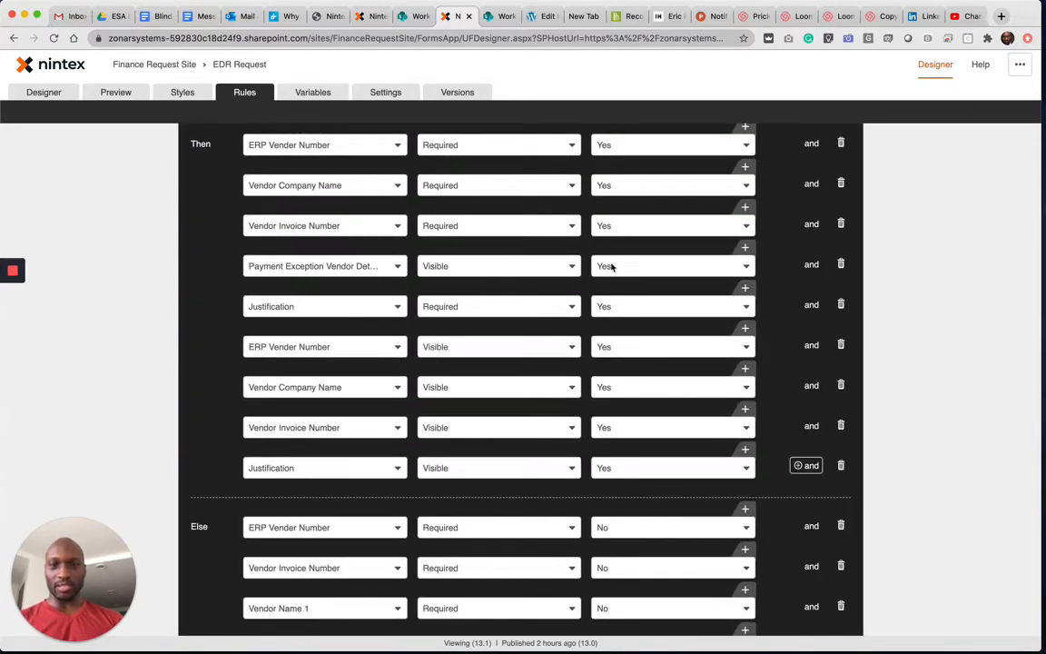
left_click(840, 264)
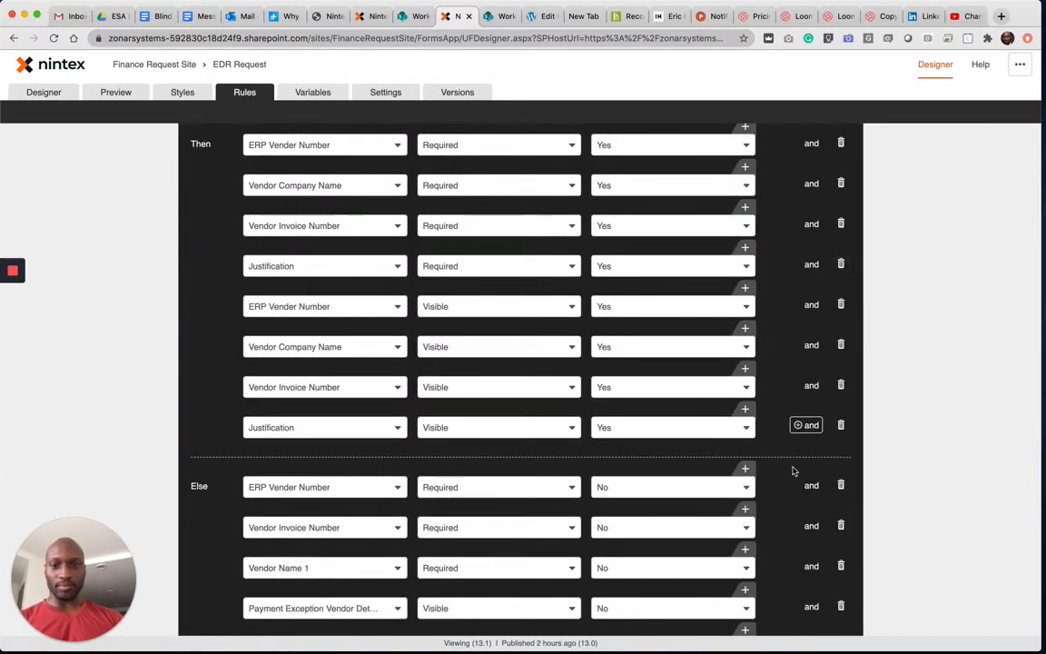
scroll(792, 470, "down", 4)
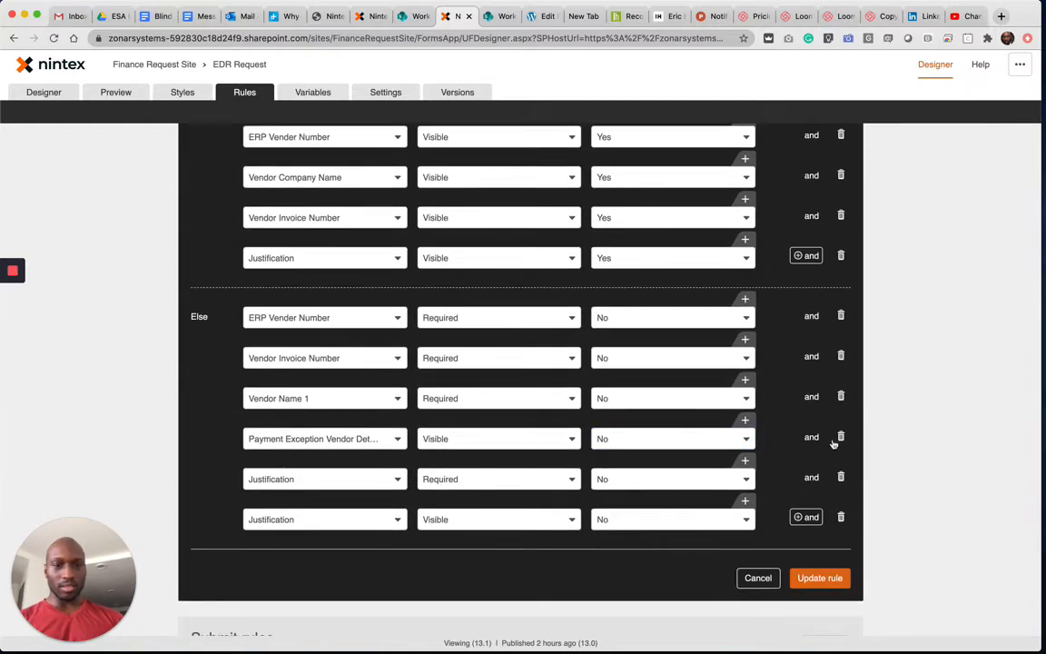
left_click(837, 439)
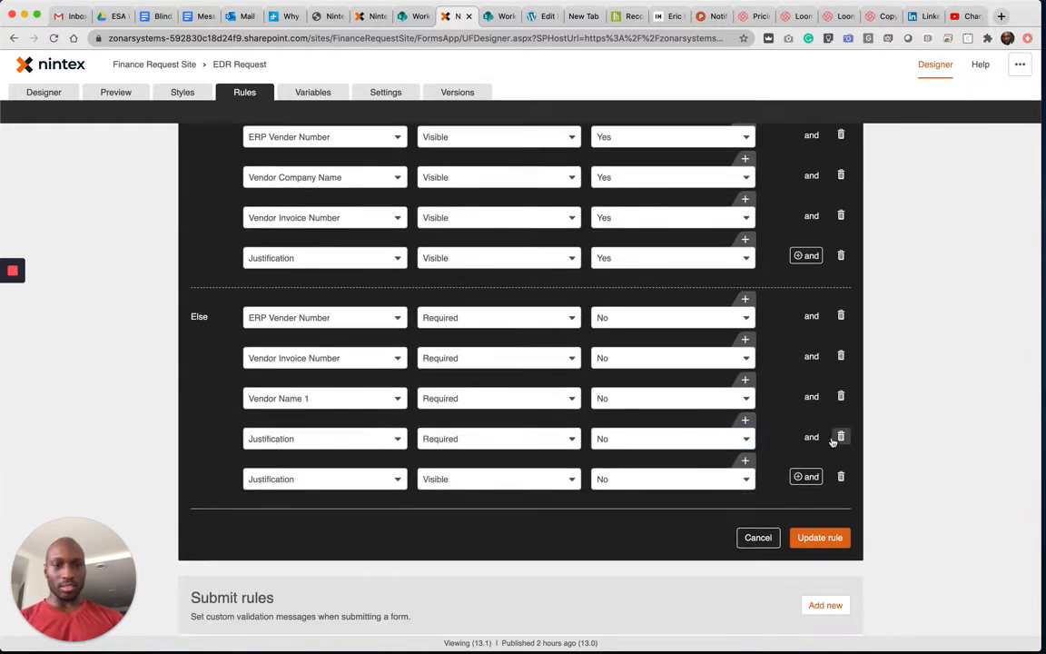
left_click(70, 91)
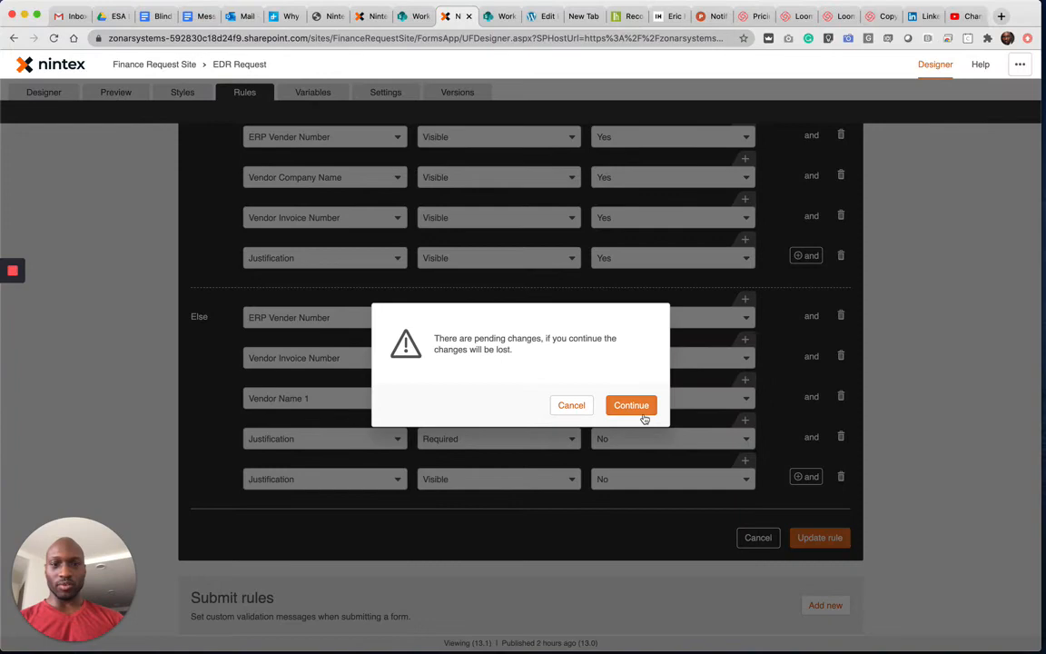
left_click(571, 405)
left_click(808, 536)
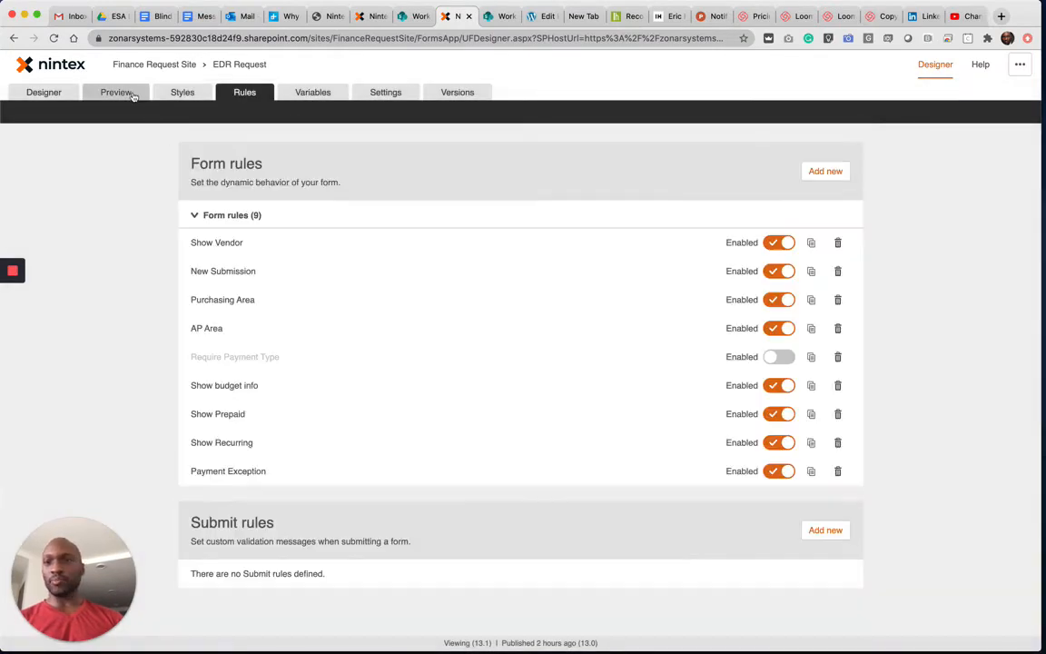
- Preview the form and switch Payment Exception between Yes and No to test the fields under Payment Exception Vendor Details
left_click(125, 92)
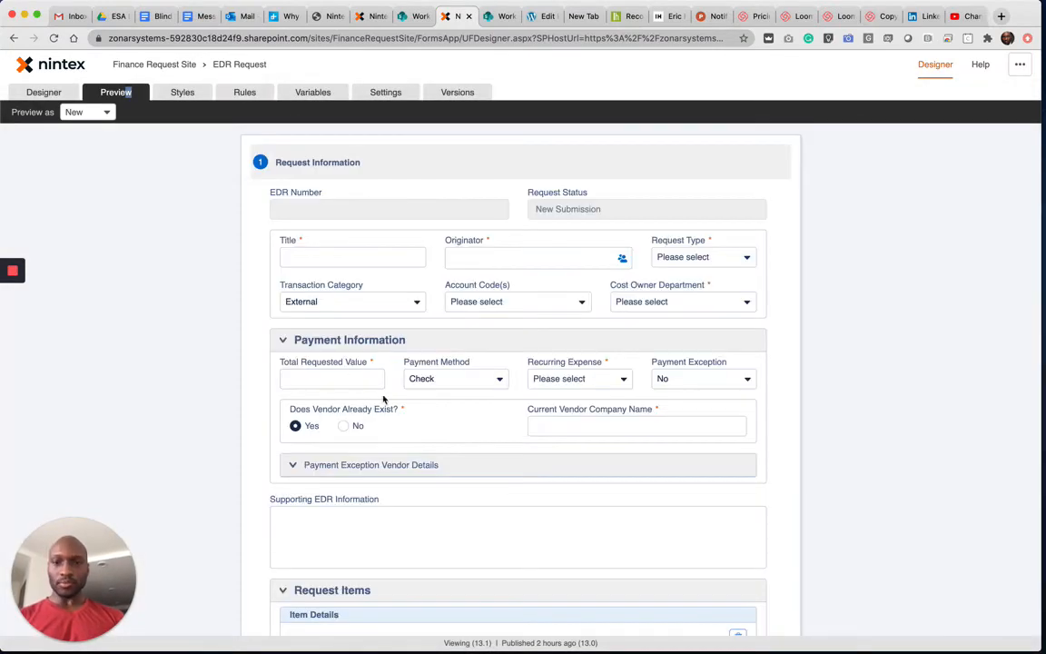
left_click(659, 382)
left_click(676, 400)
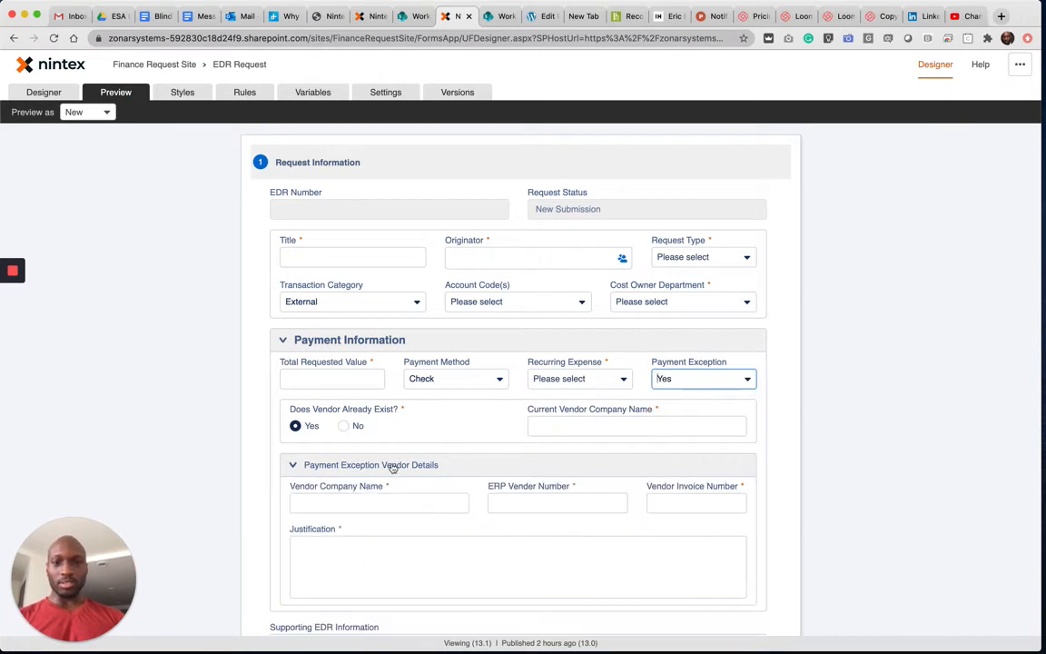
left_click(701, 381)
left_click(680, 419)
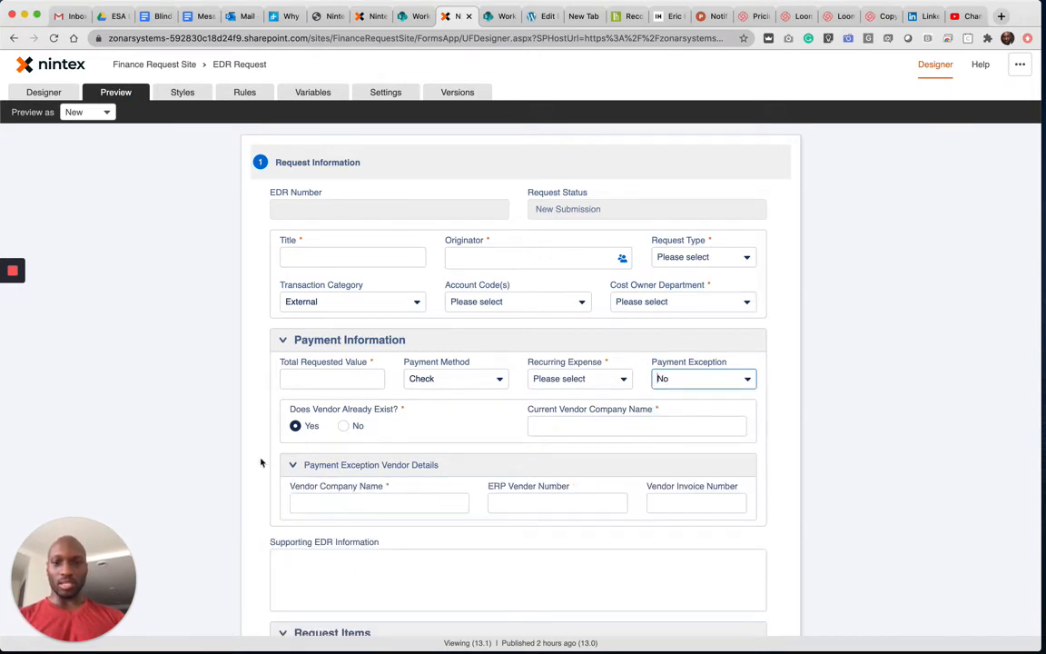
left_click(293, 465)
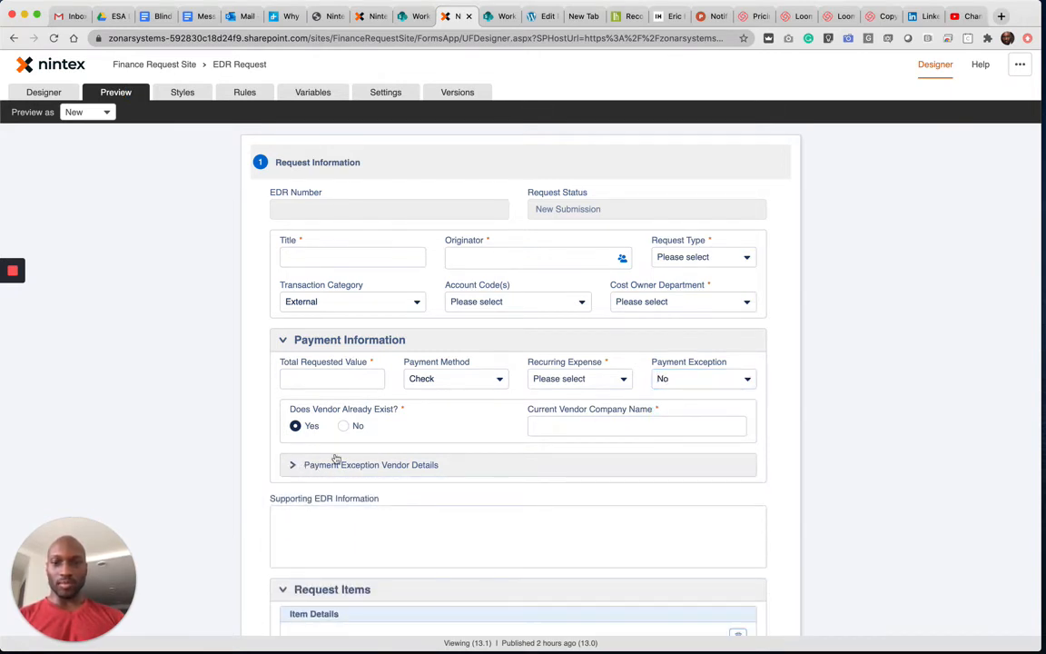
left_click(291, 466)
left_click(699, 379)
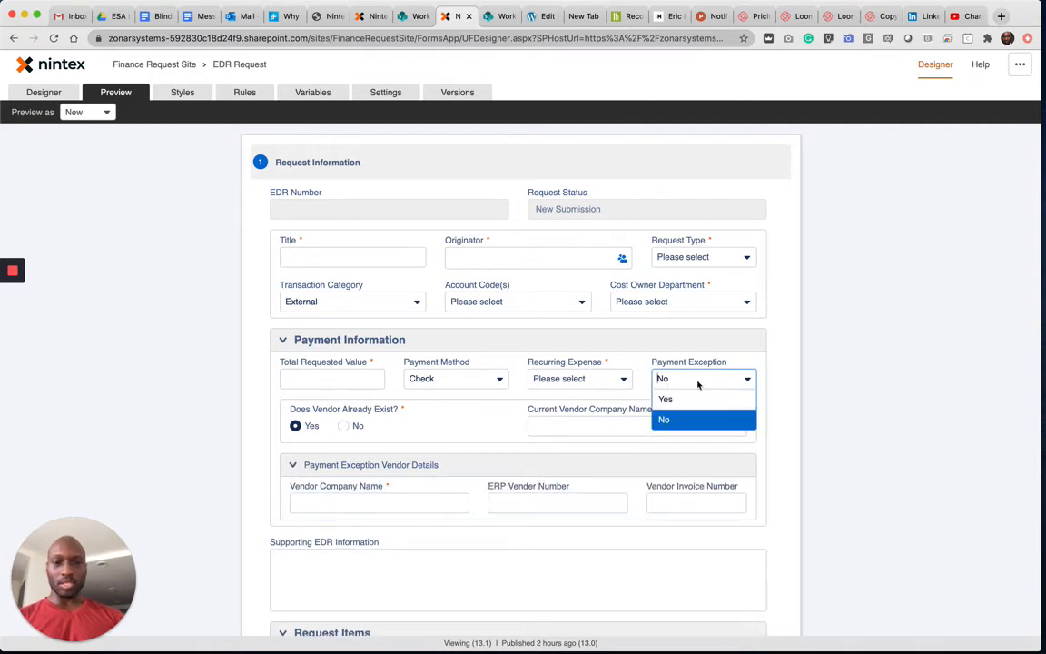
left_click(687, 400)
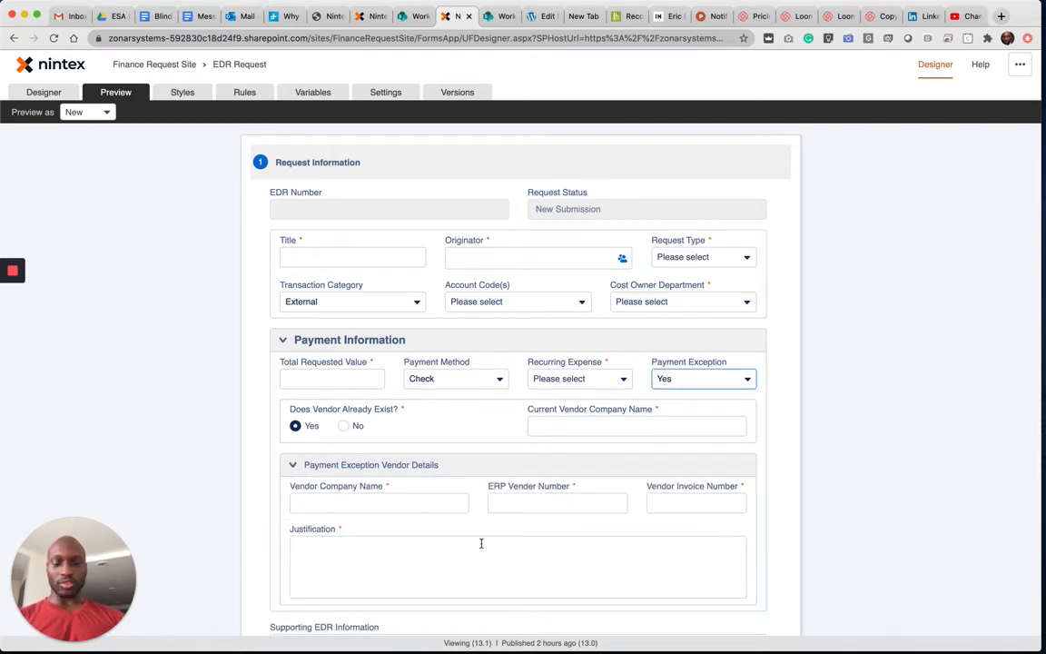
left_click(701, 379)
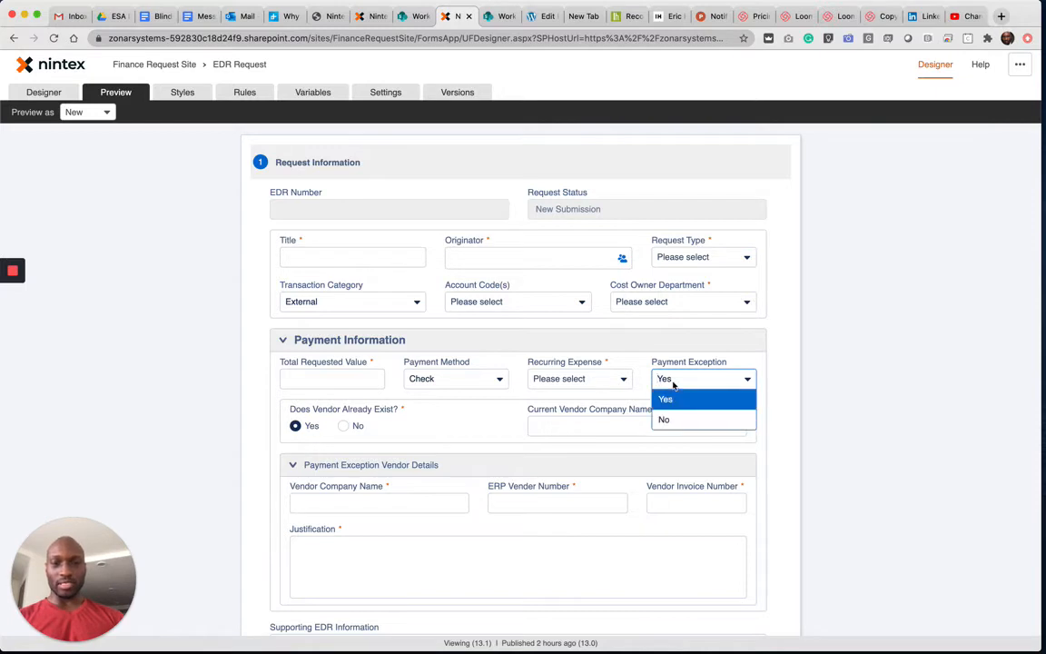
left_click(668, 416)
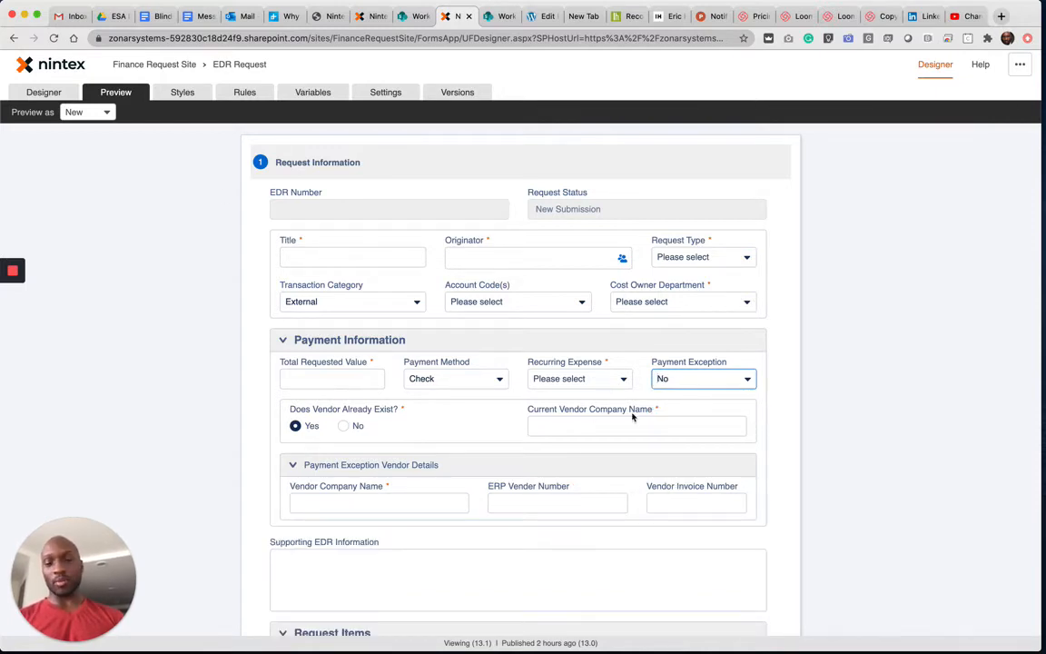
left_click(701, 379)
left_click(683, 398)
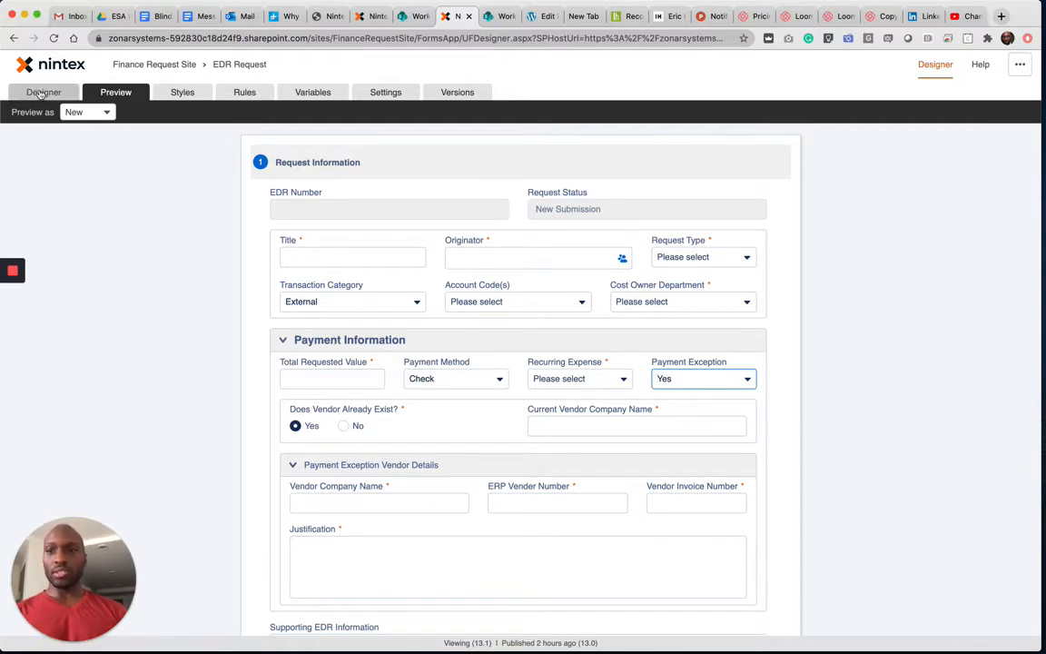
- Add a Then action to the Payment Exception rule that sets Payment Exception Vendor Details' Visible property to Yes
left_click(244, 92)
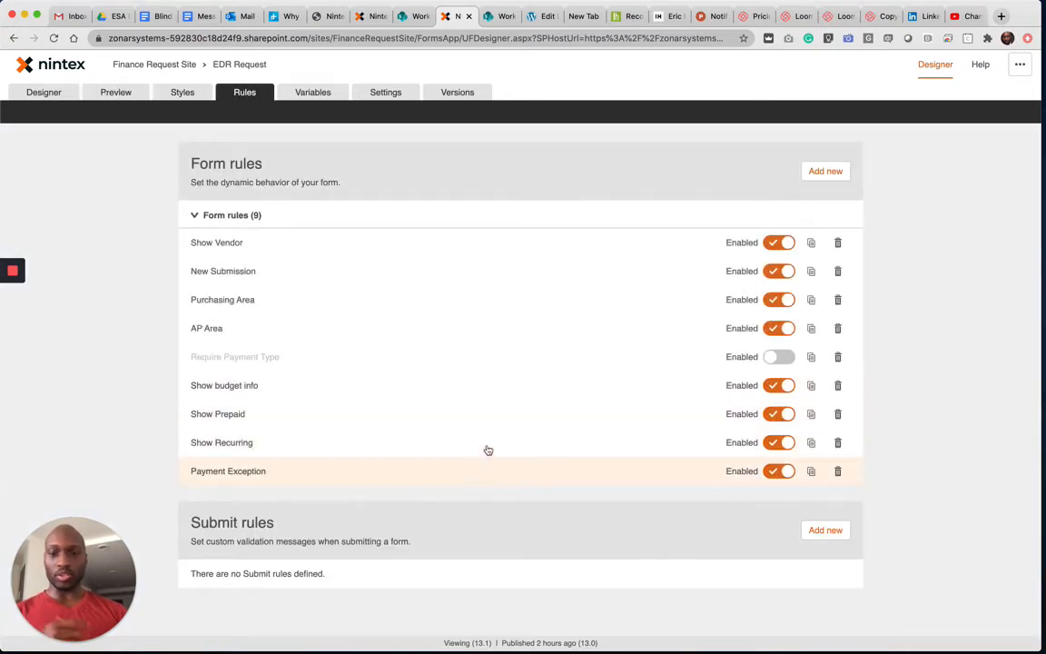
left_click(488, 458)
scroll(596, 435, "down", 10)
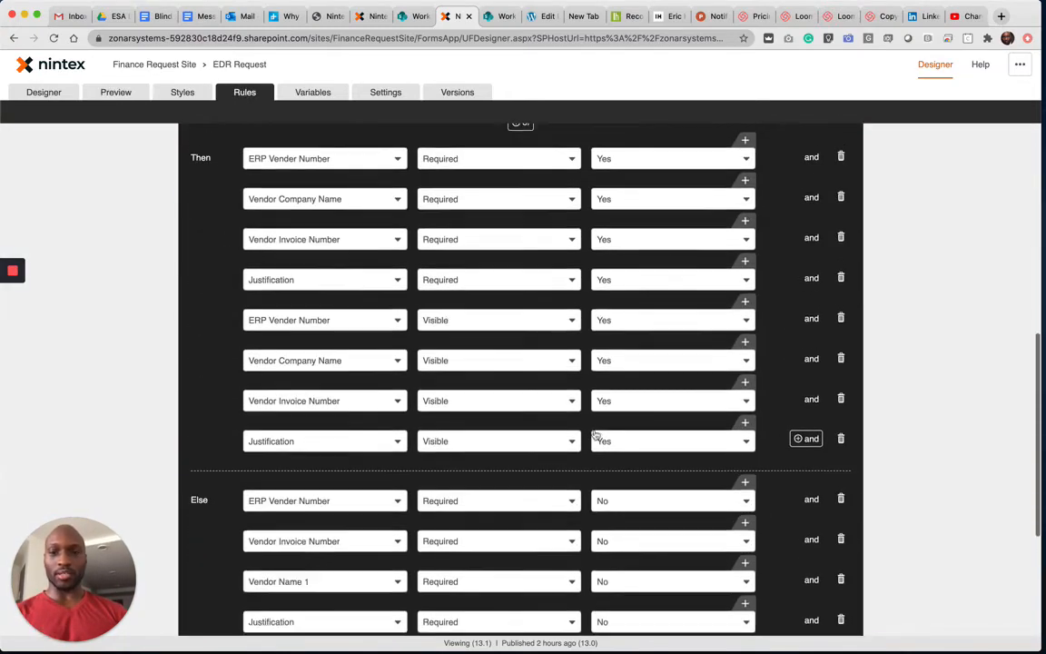
left_click(806, 459)
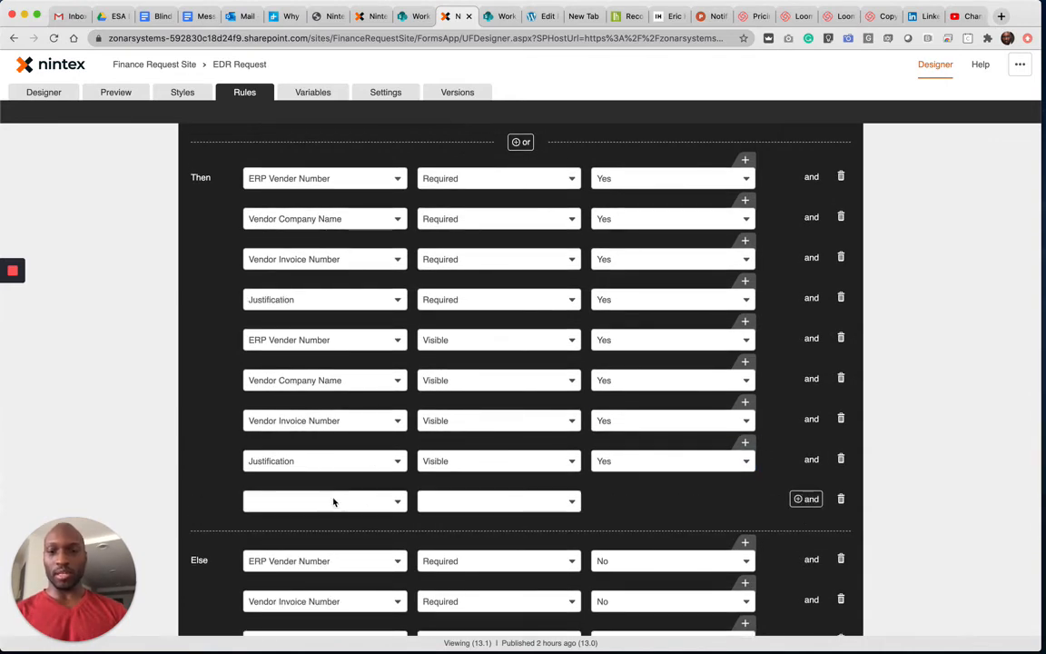
left_click(331, 500)
type("pahy")
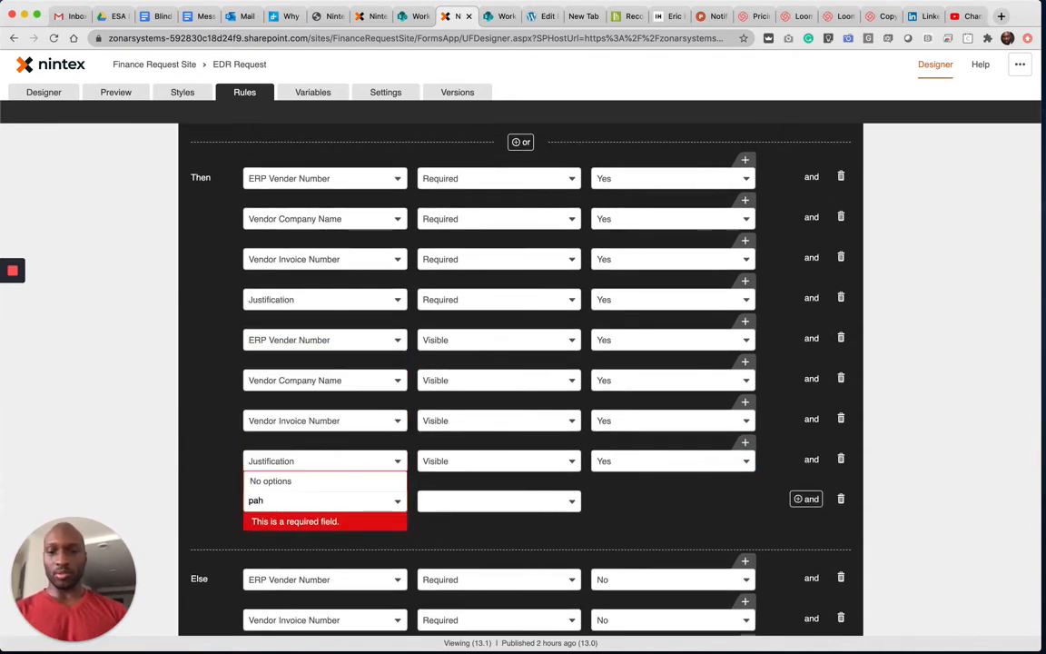
key("BackSpace")
type("y")
left_click(303, 459)
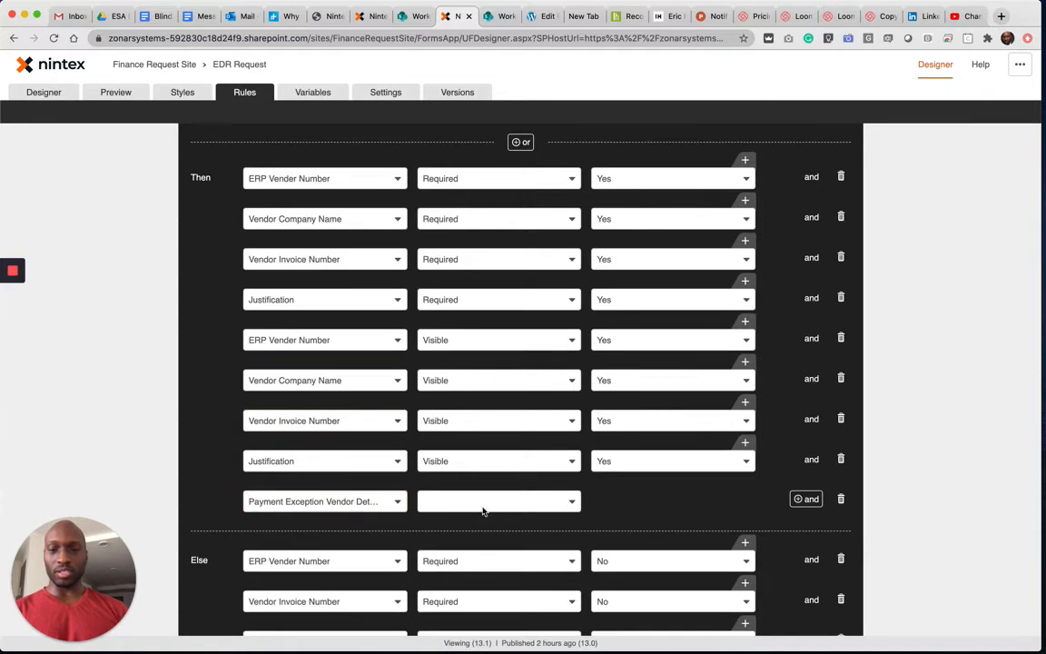
left_click(483, 502)
left_click(471, 563)
left_click(670, 502)
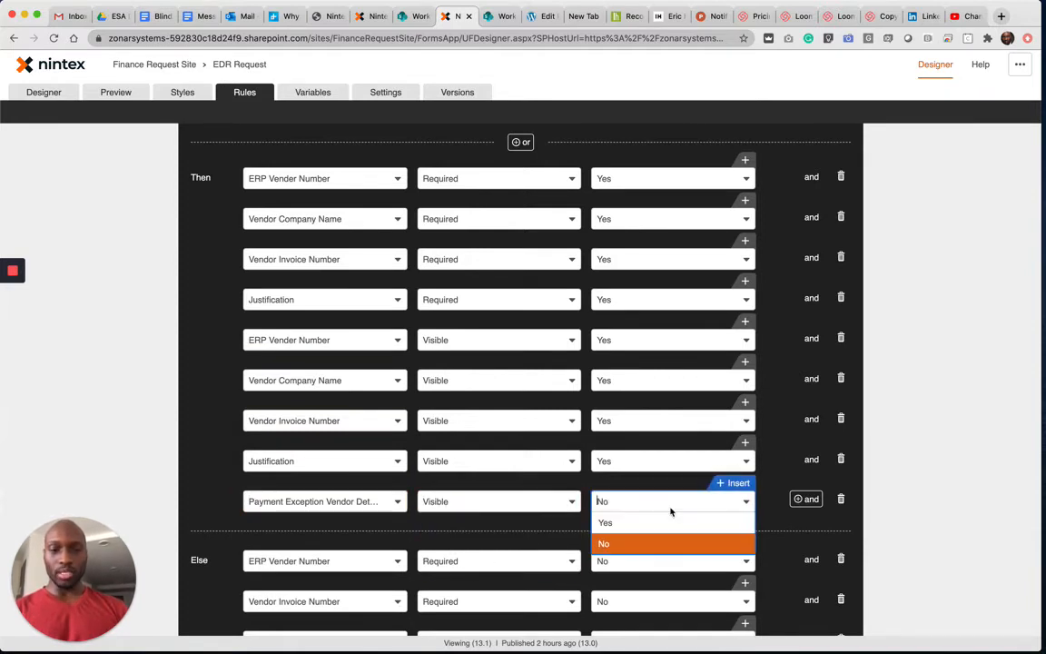
left_click(660, 522)
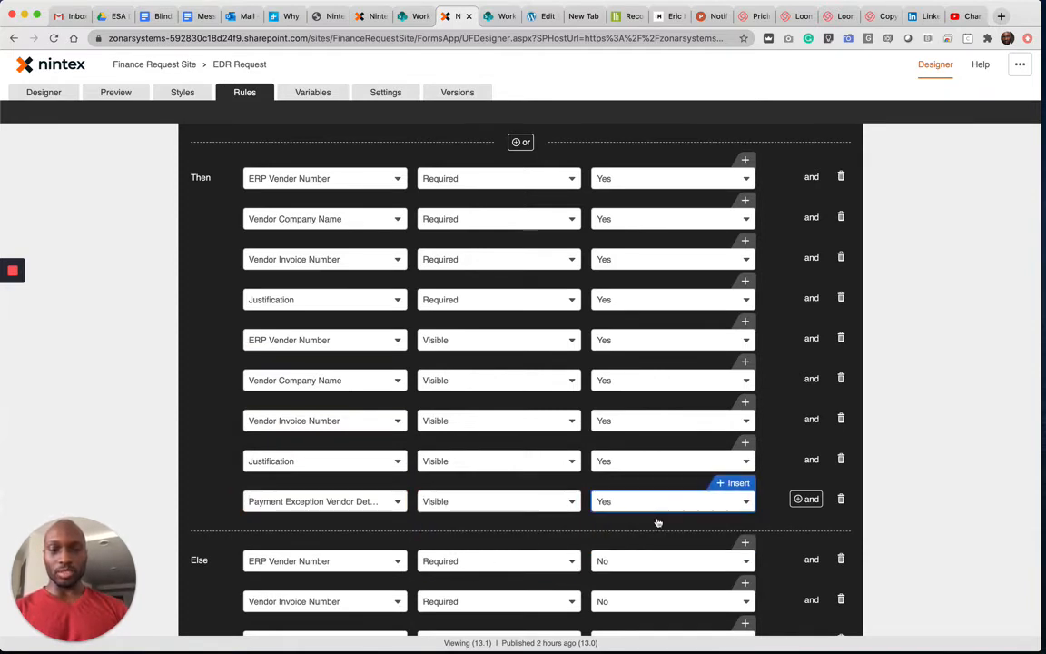
- Remove the Then actions that set Visible for Justification, ERP Vender Number, Vendor Company Name and Vendor Invoice Number
left_click(840, 459)
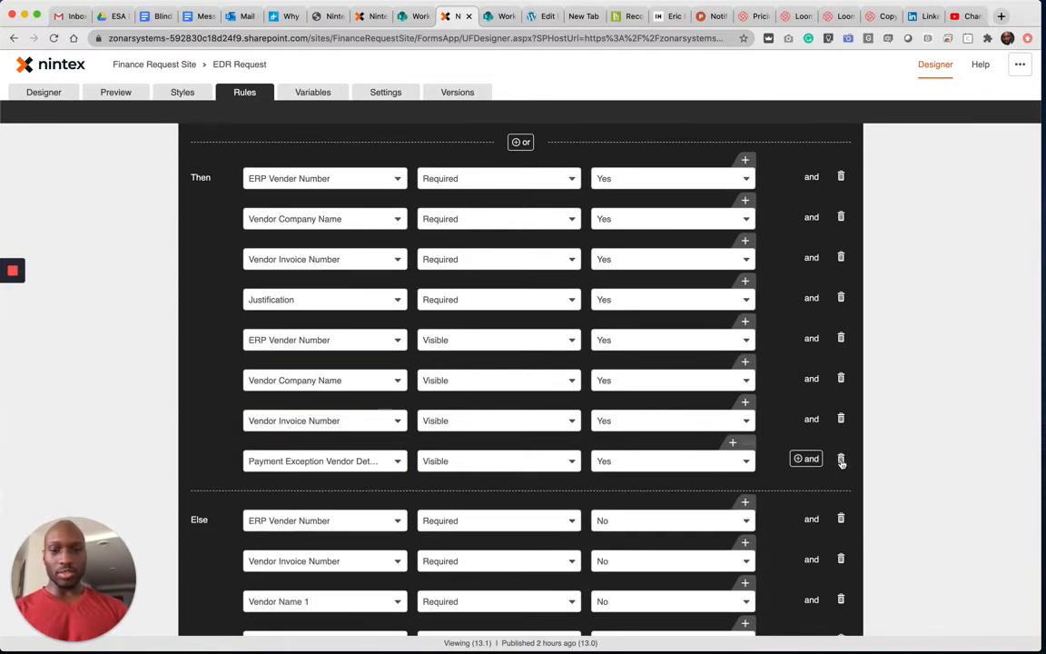
left_click(841, 338)
left_click(841, 338)
left_click(841, 338)
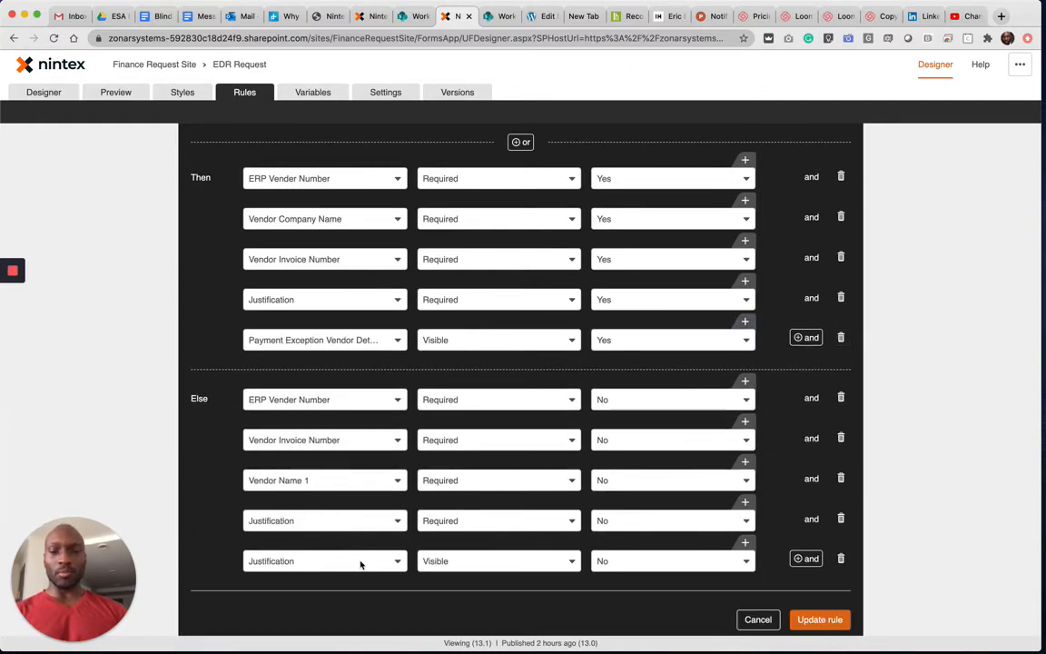
- Retarget the Else action that sets Justification's Visible property to Payment Exception Vendor Details, and update the rule
left_click(361, 561)
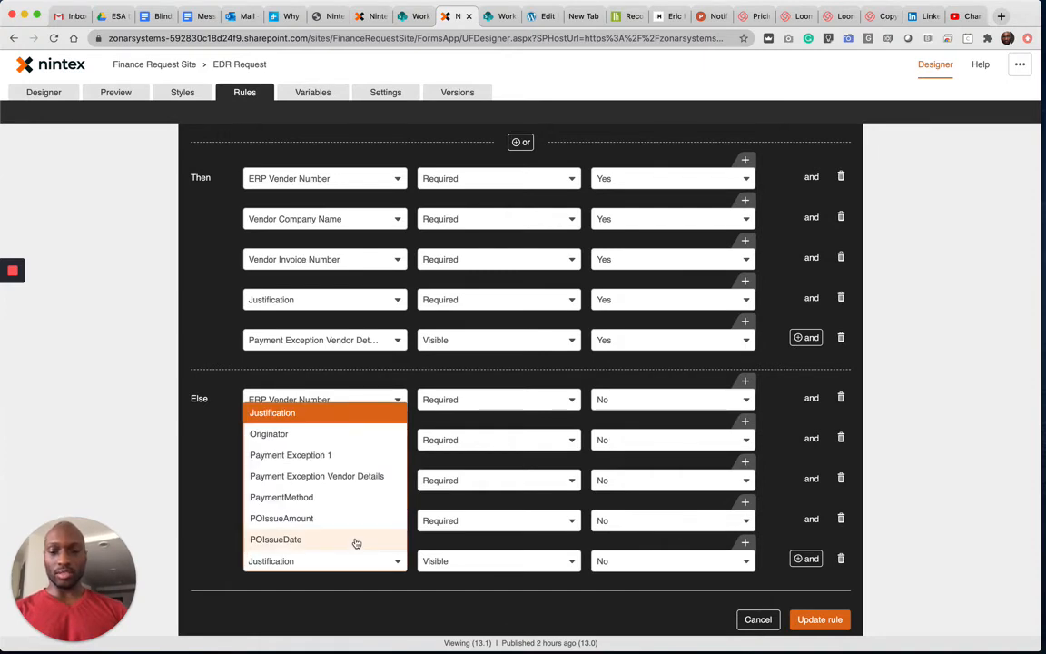
type("pay")
left_click(356, 520)
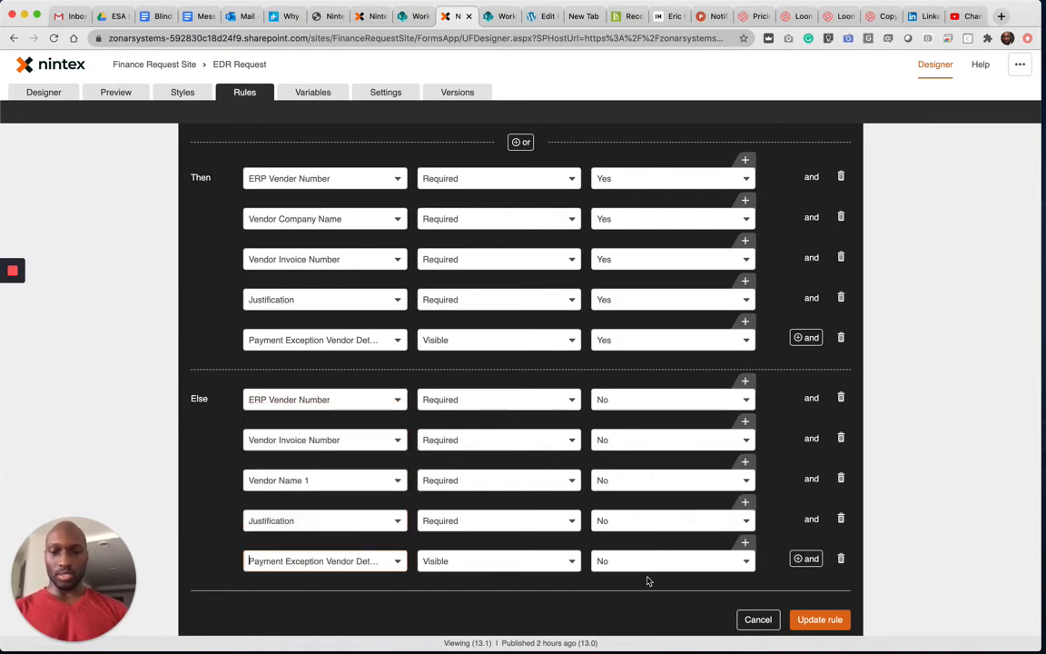
left_click(820, 619)
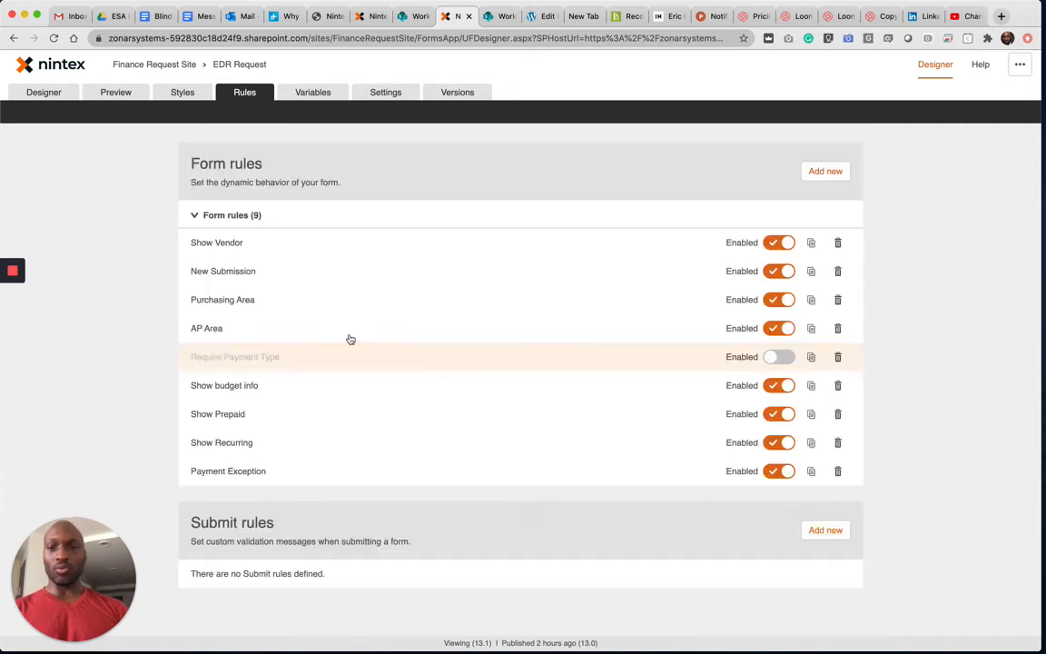
- Preview the form with Payment Exception set to Yes and check the contents of the Payment Exception Vendor Details section
left_click(127, 93)
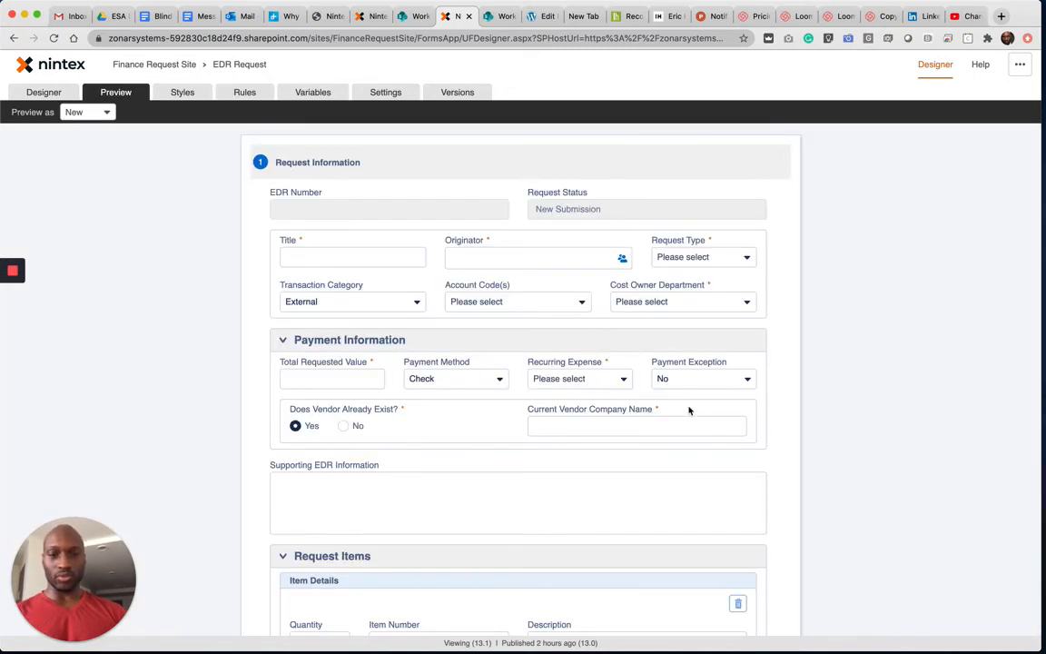
left_click(699, 380)
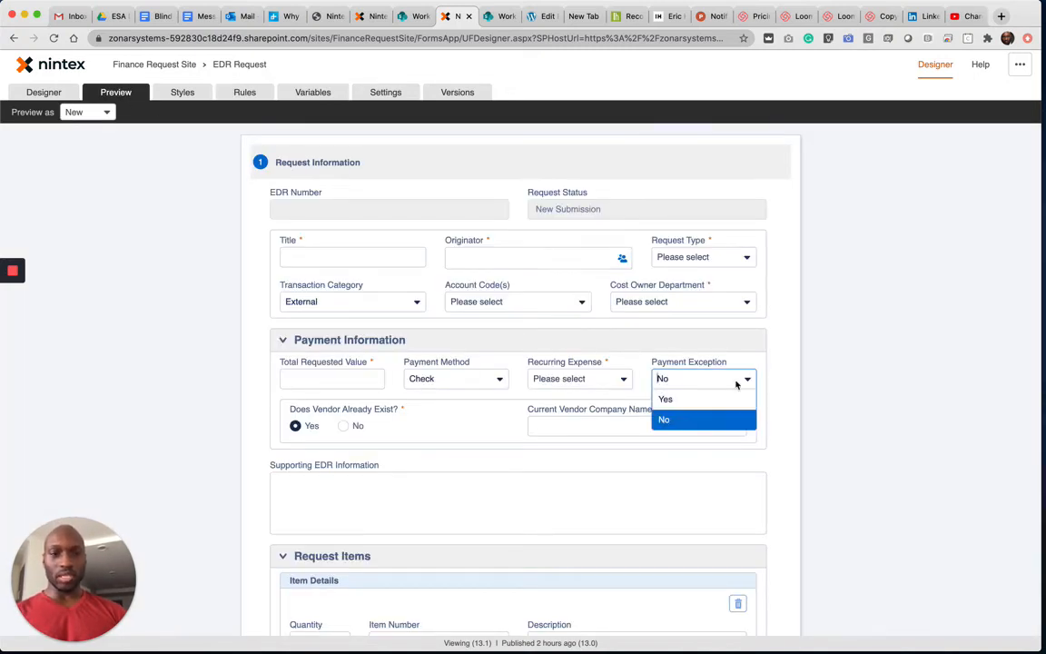
left_click(706, 401)
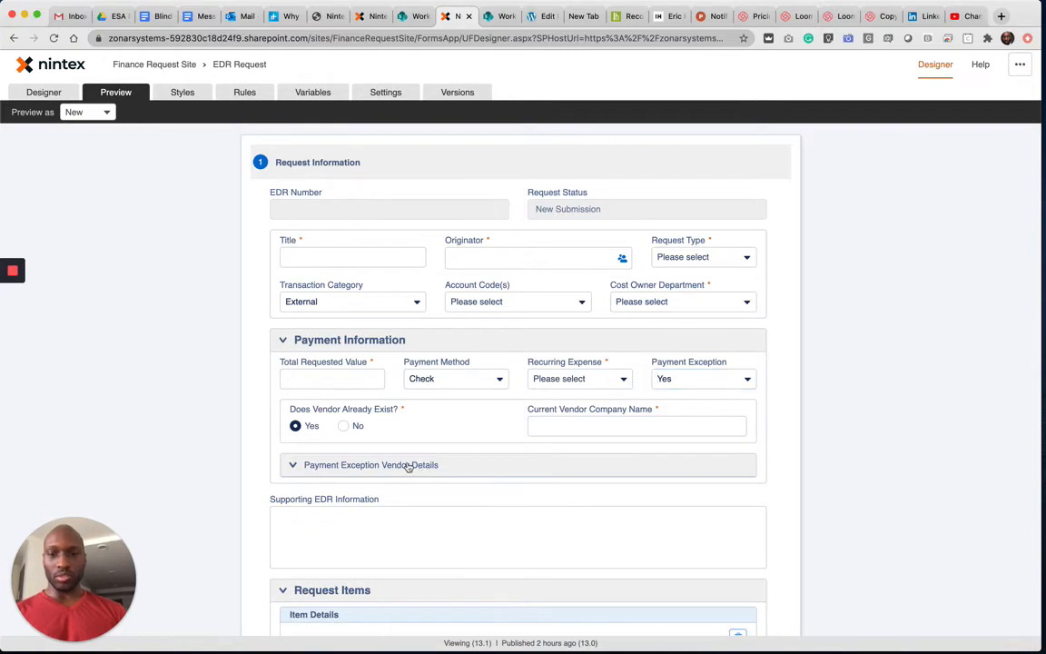
left_click(292, 467)
left_click(297, 465)
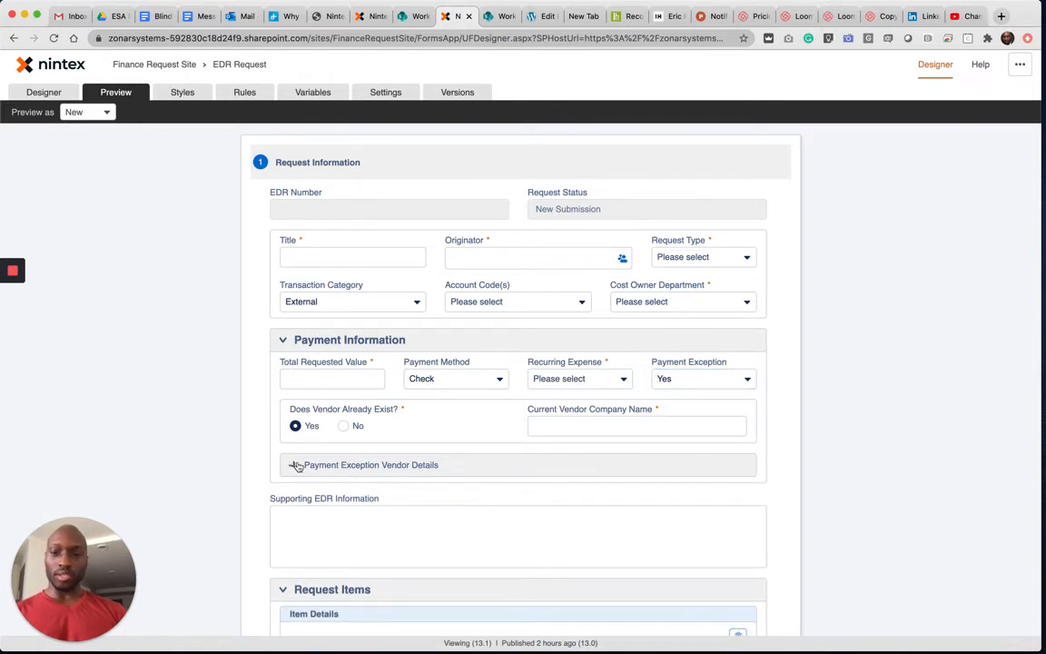
- In the form design, set the Visible property of the Vendor Company Name and ERP Vender Number fields to Yes
left_click(44, 93)
scroll(397, 416, "down", 5)
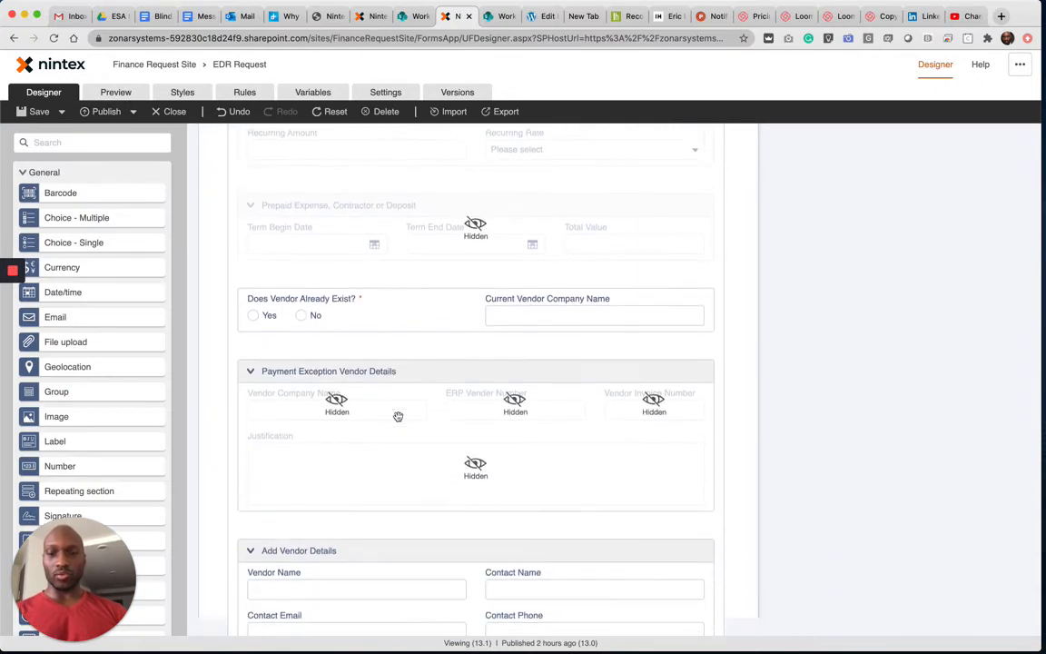
left_click(337, 398)
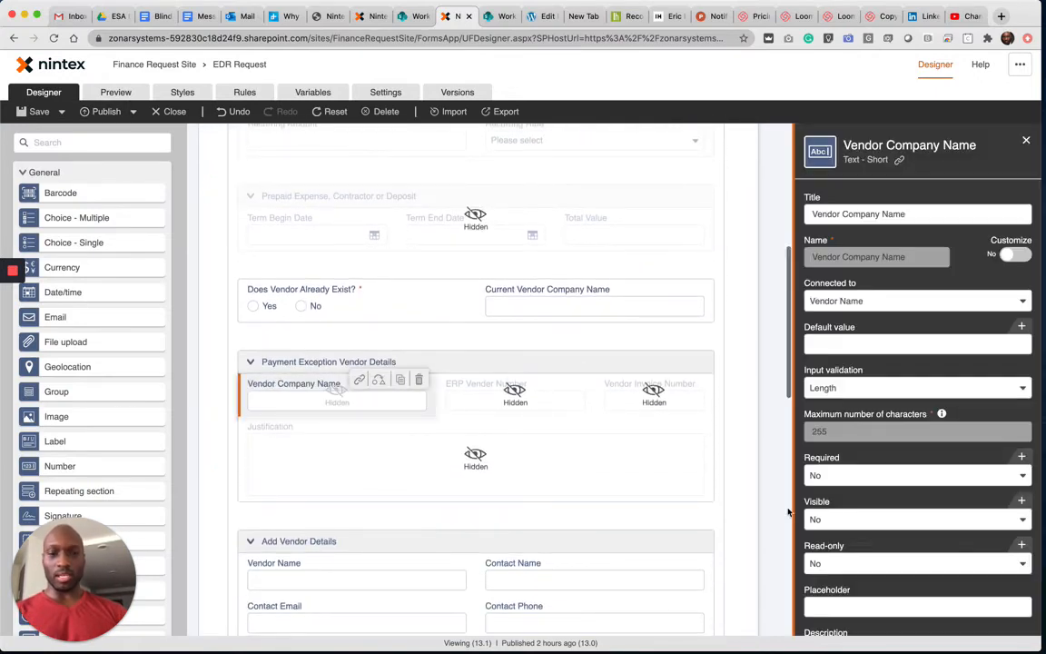
left_click(869, 519)
left_click(863, 540)
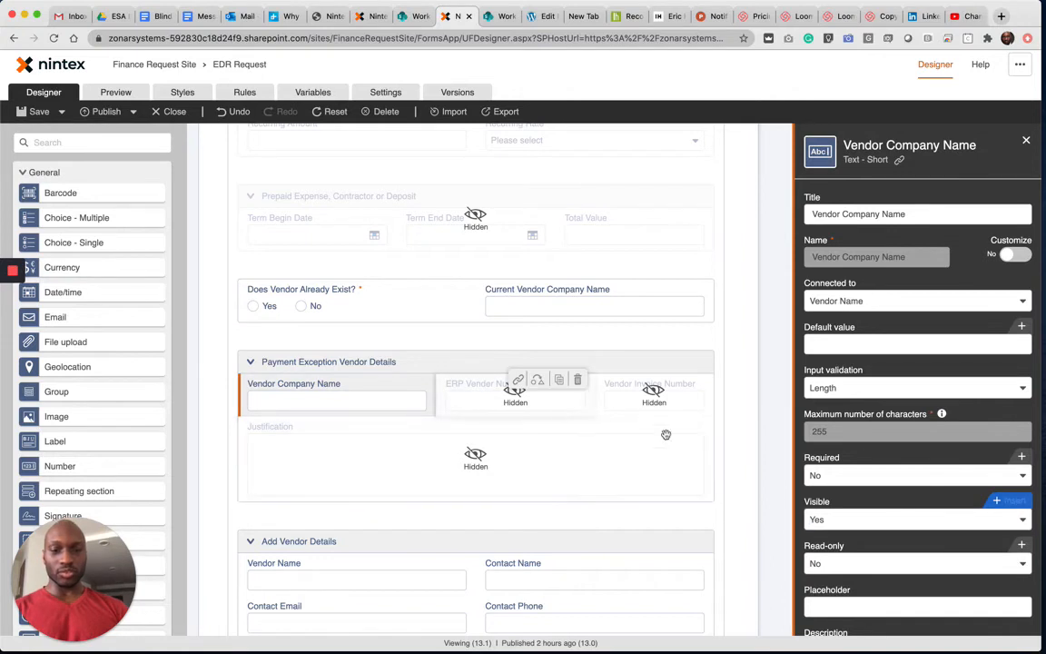
left_click(514, 400)
left_click(833, 519)
left_click(834, 540)
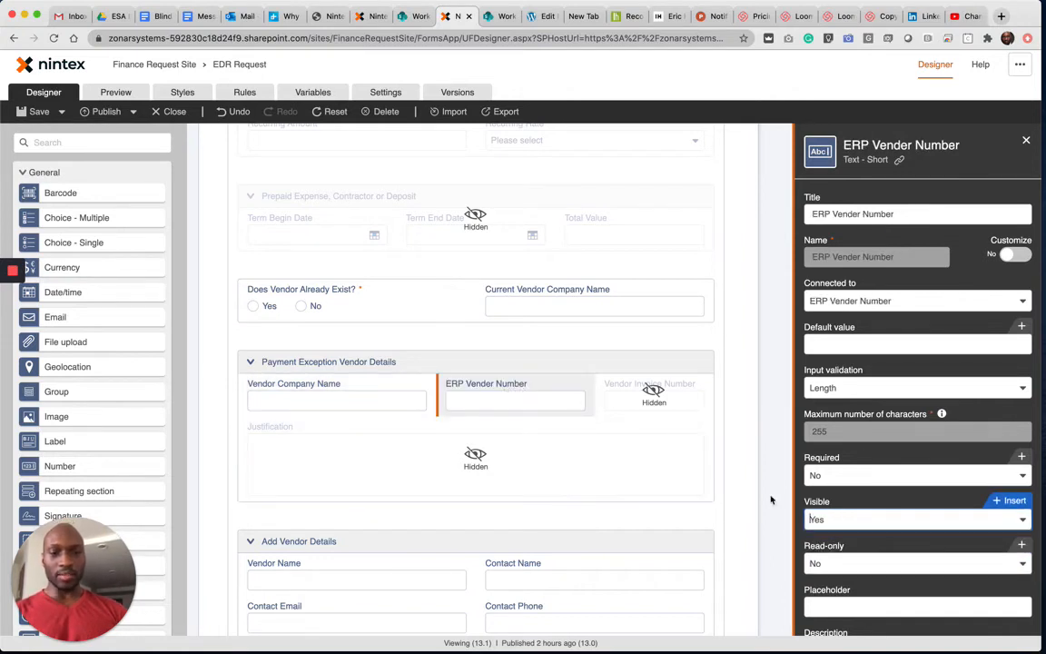
- Set the Visible property of the Vendor Invoice Number and Justification fields to Yes
left_click(672, 390)
left_click(861, 519)
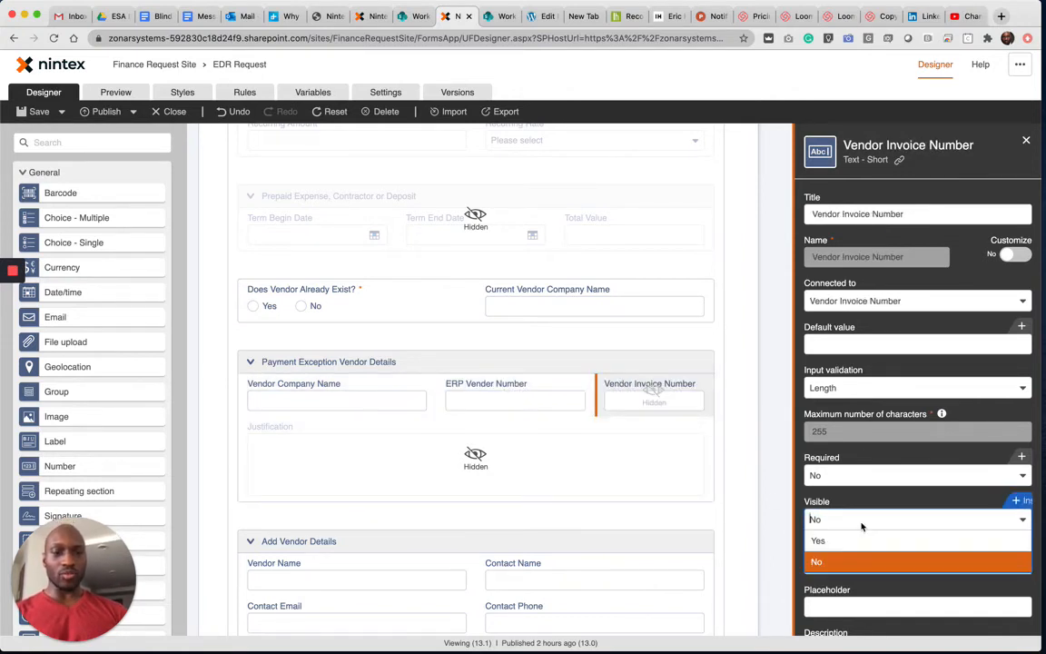
left_click(845, 541)
left_click(613, 459)
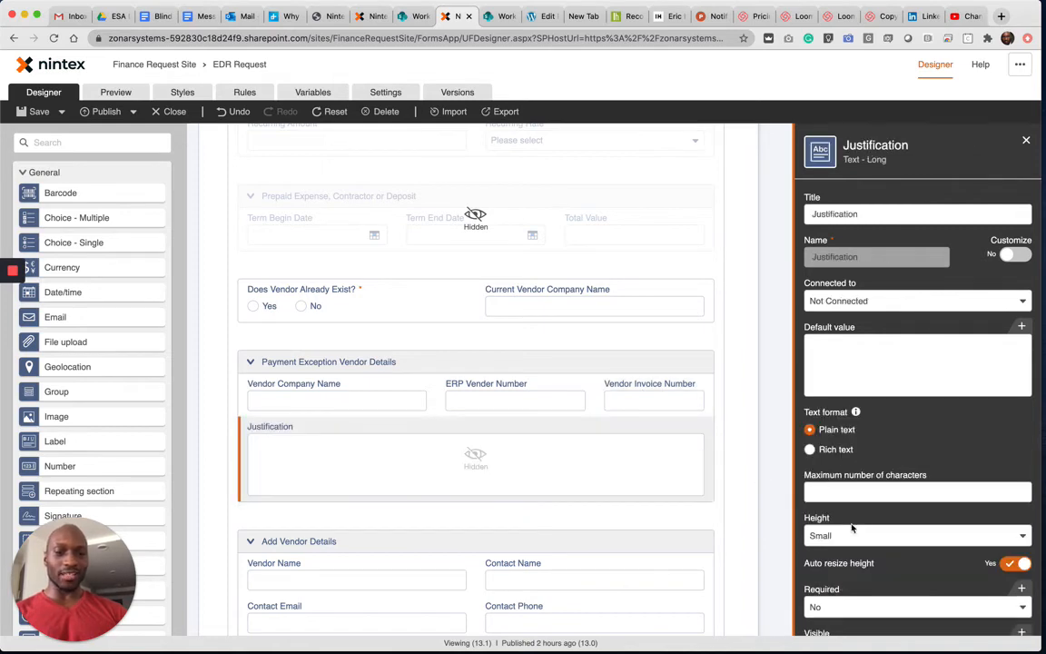
scroll(851, 527, "down", 3)
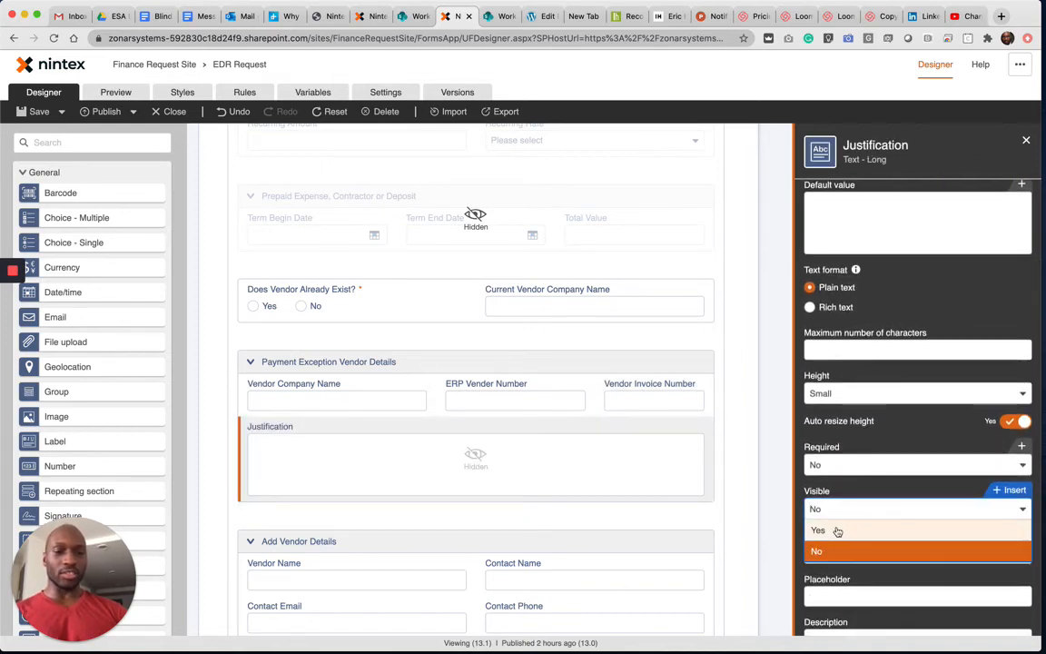
left_click(835, 530)
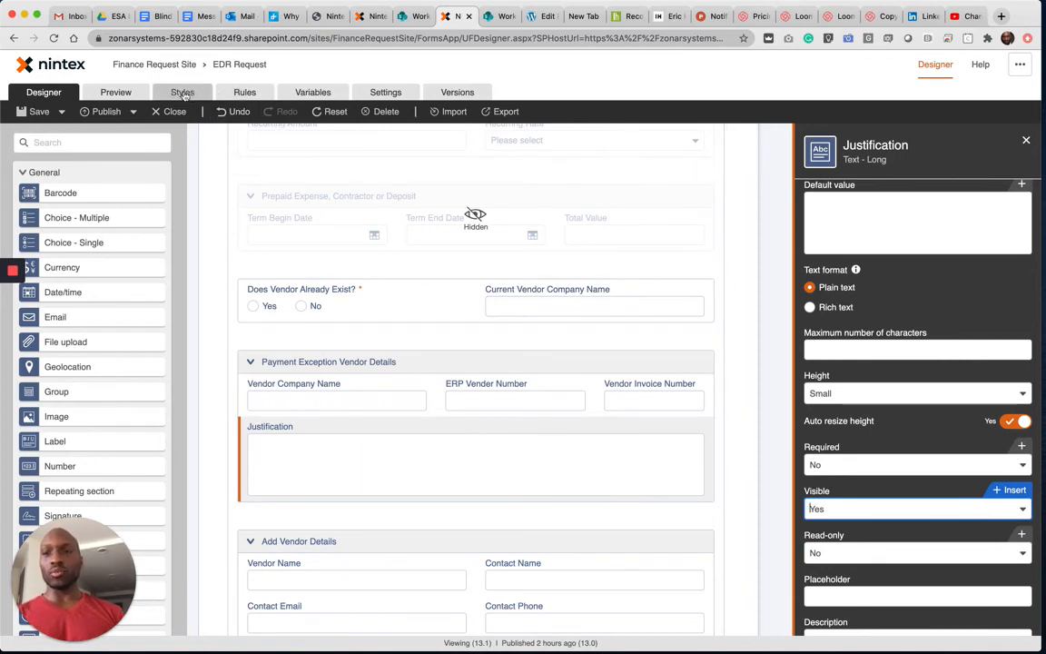
- Preview the form and test the Payment Exception Vendor Details section by setting Payment Exception to Yes, then back to No
left_click(116, 92)
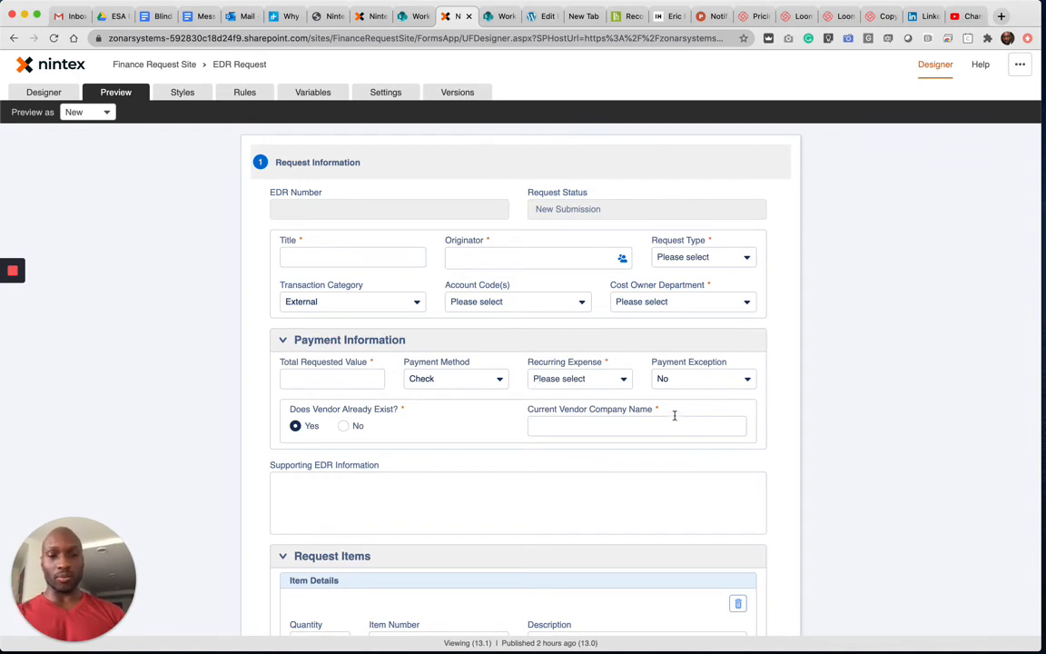
left_click(690, 378)
left_click(687, 398)
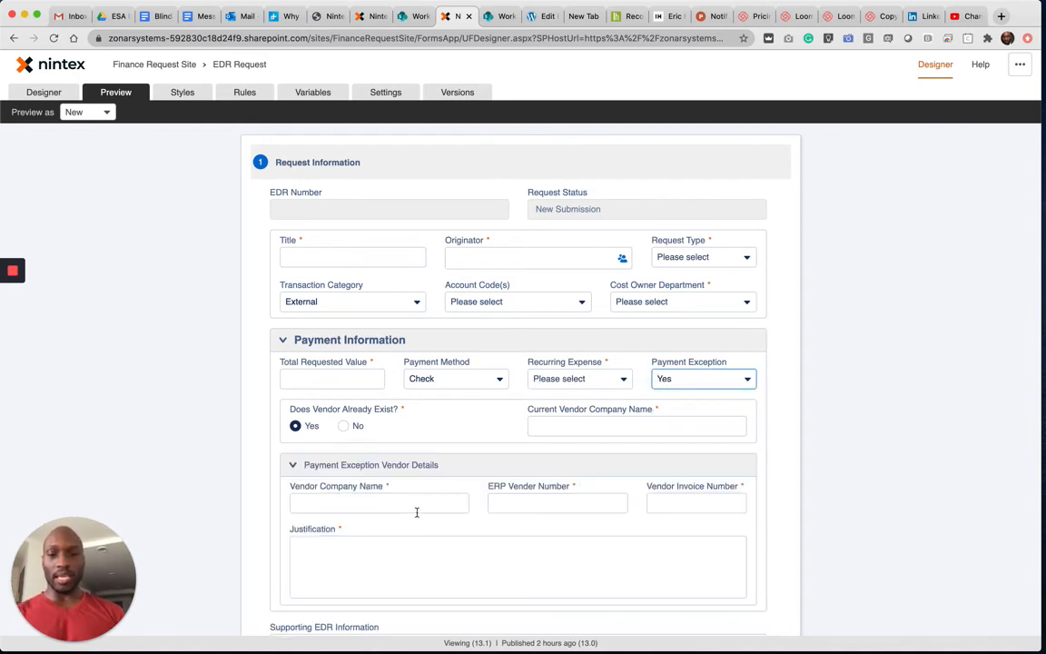
left_click(659, 386)
left_click(671, 419)
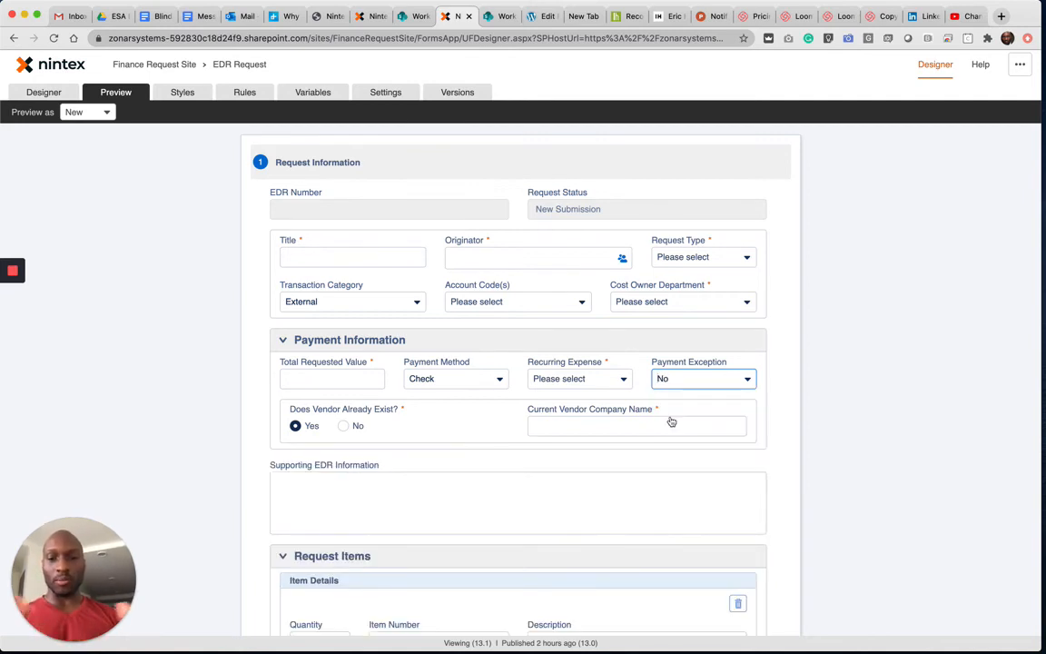
- Review the Then and Else actions of the Payment Exception rule and close it without changes
left_click(245, 91)
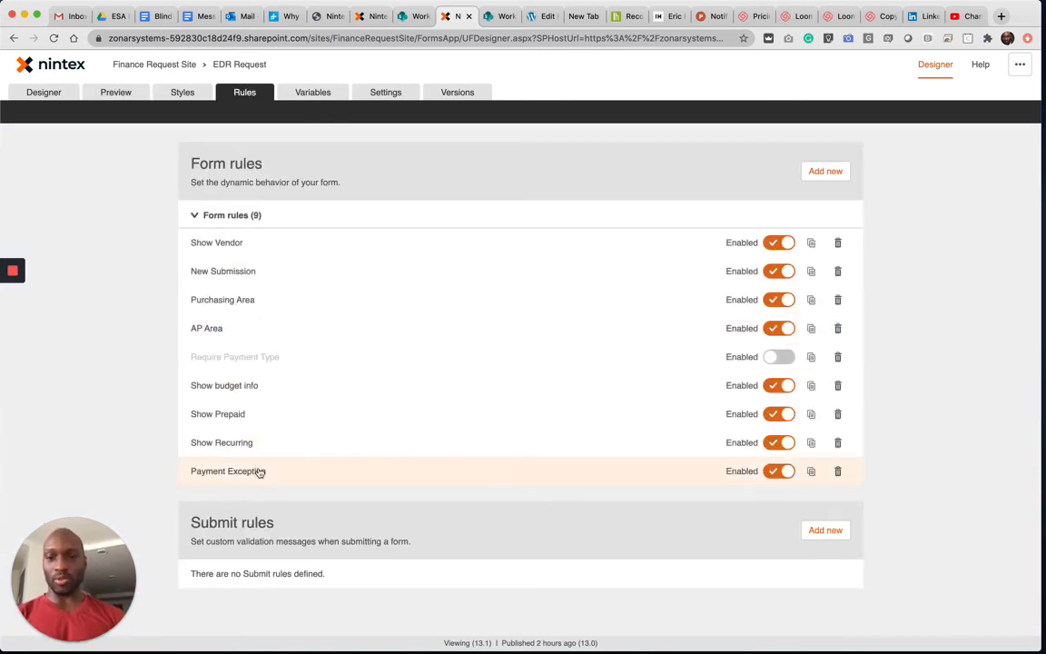
left_click(261, 472)
scroll(261, 472, "down", 5)
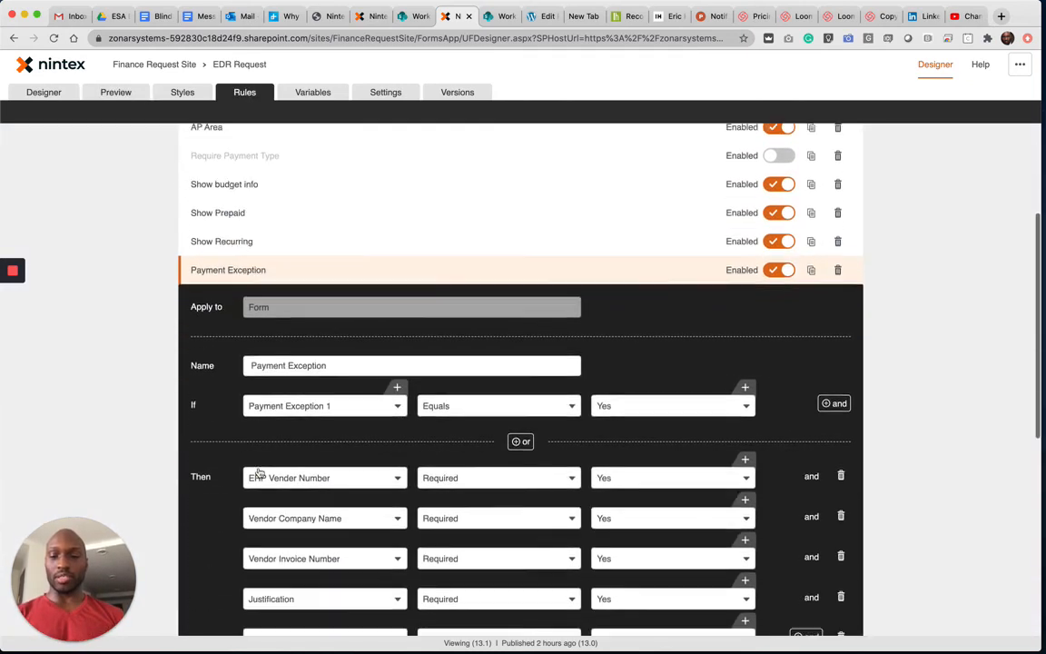
scroll(259, 472, "down", 2)
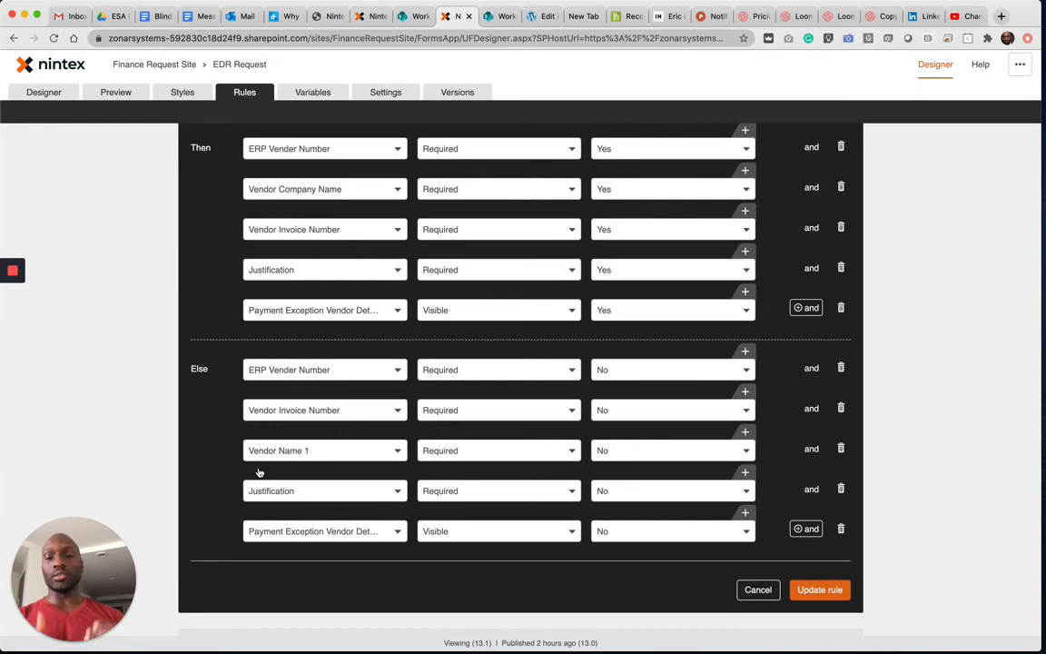
left_click(759, 590)
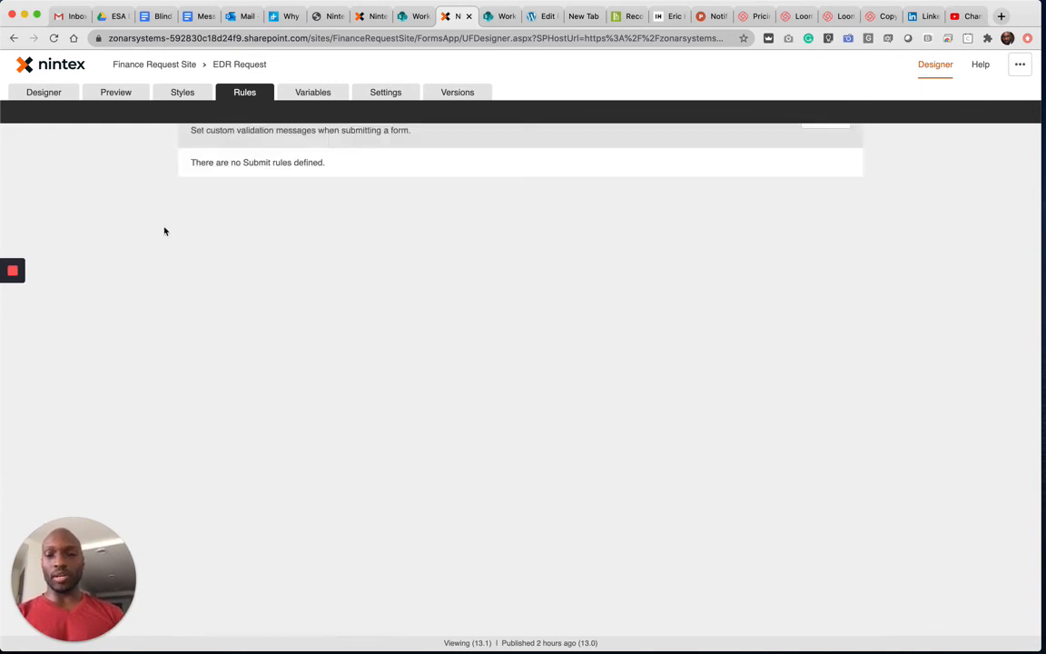
- Preview the form again and switch Payment Exception to Yes and back to No to recheck the vendor details section
left_click(117, 94)
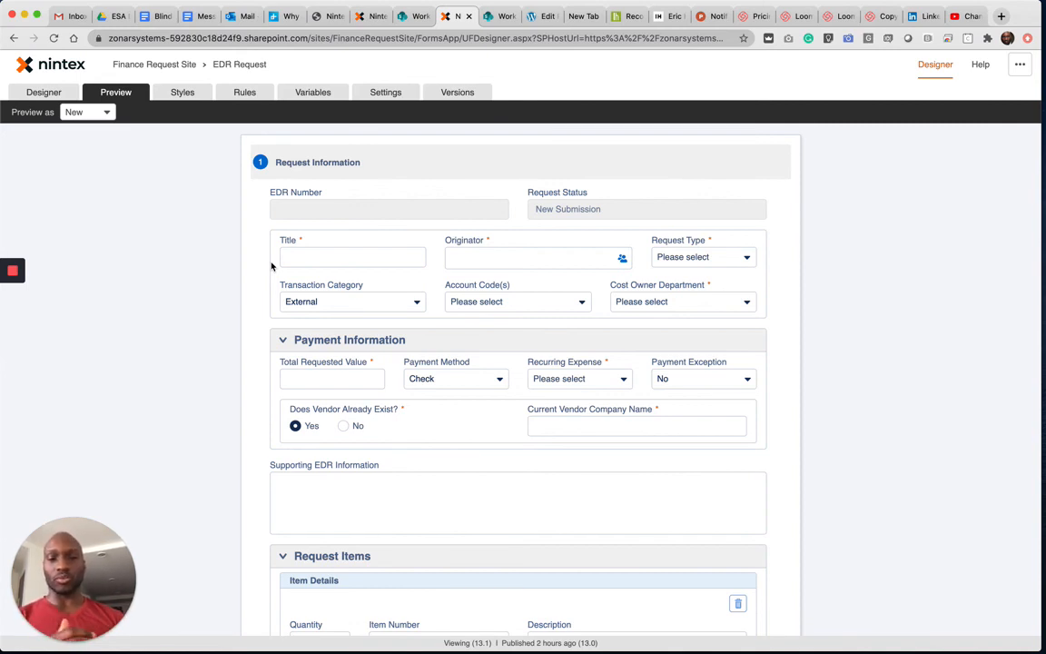
left_click(667, 379)
left_click(667, 399)
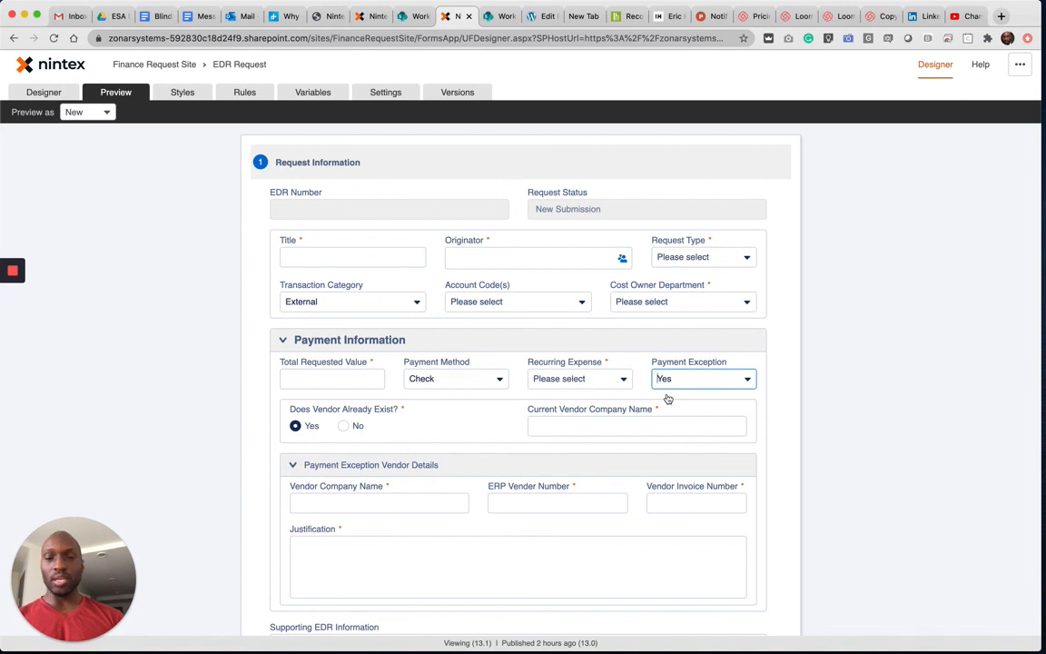
left_click(677, 381)
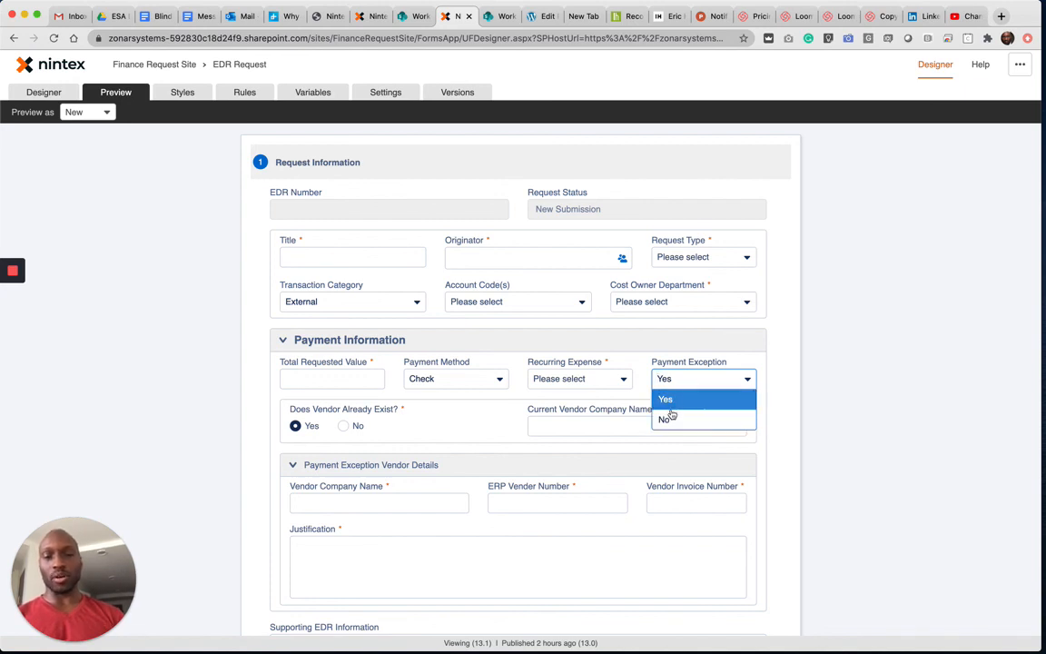
left_click(667, 416)
- Reopen the Payment Exception rule and examine its Required and Visible actions
left_click(243, 95)
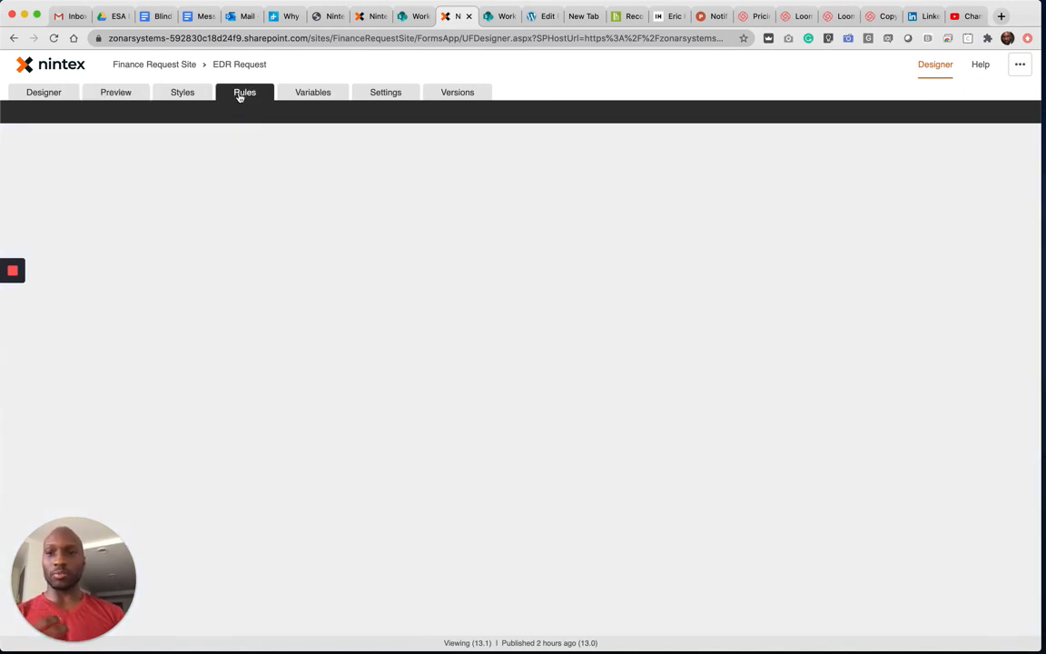
left_click(291, 470)
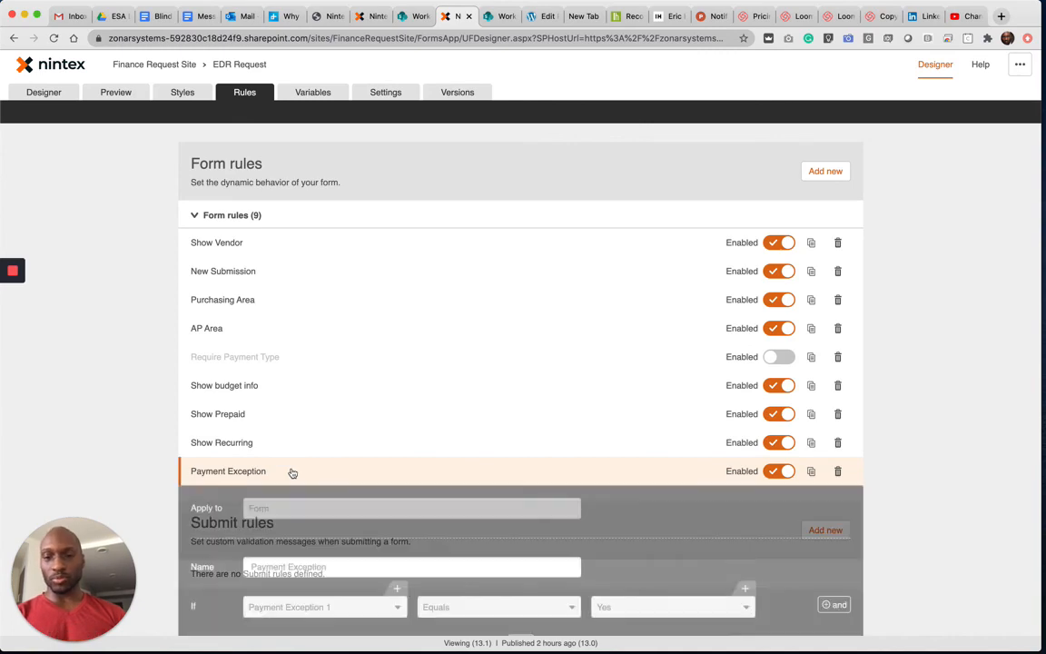
scroll(350, 521, "down", 5)
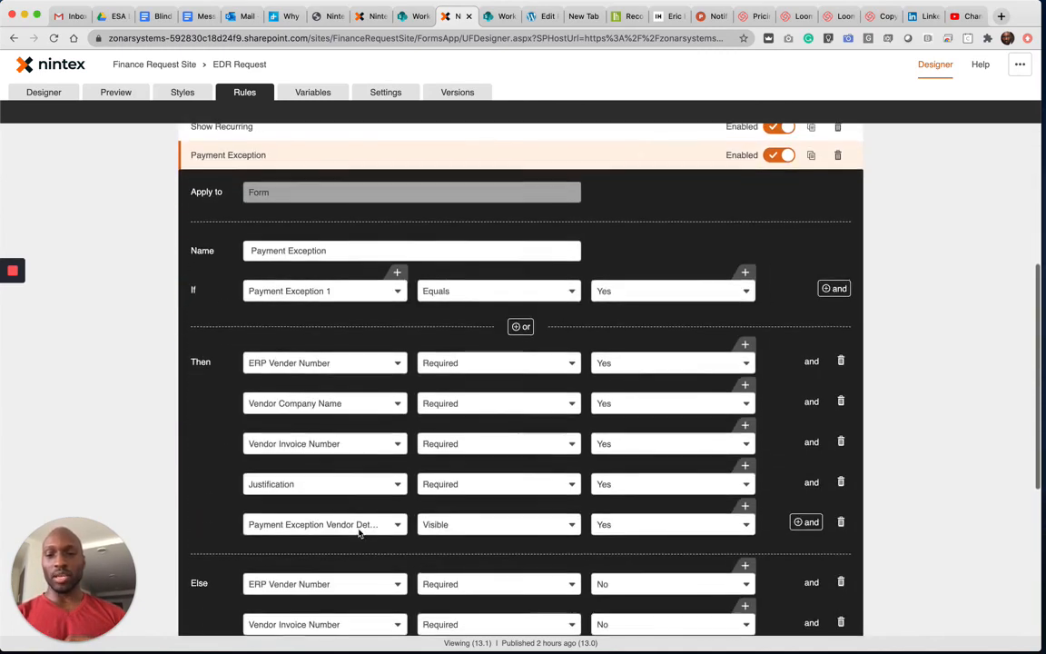